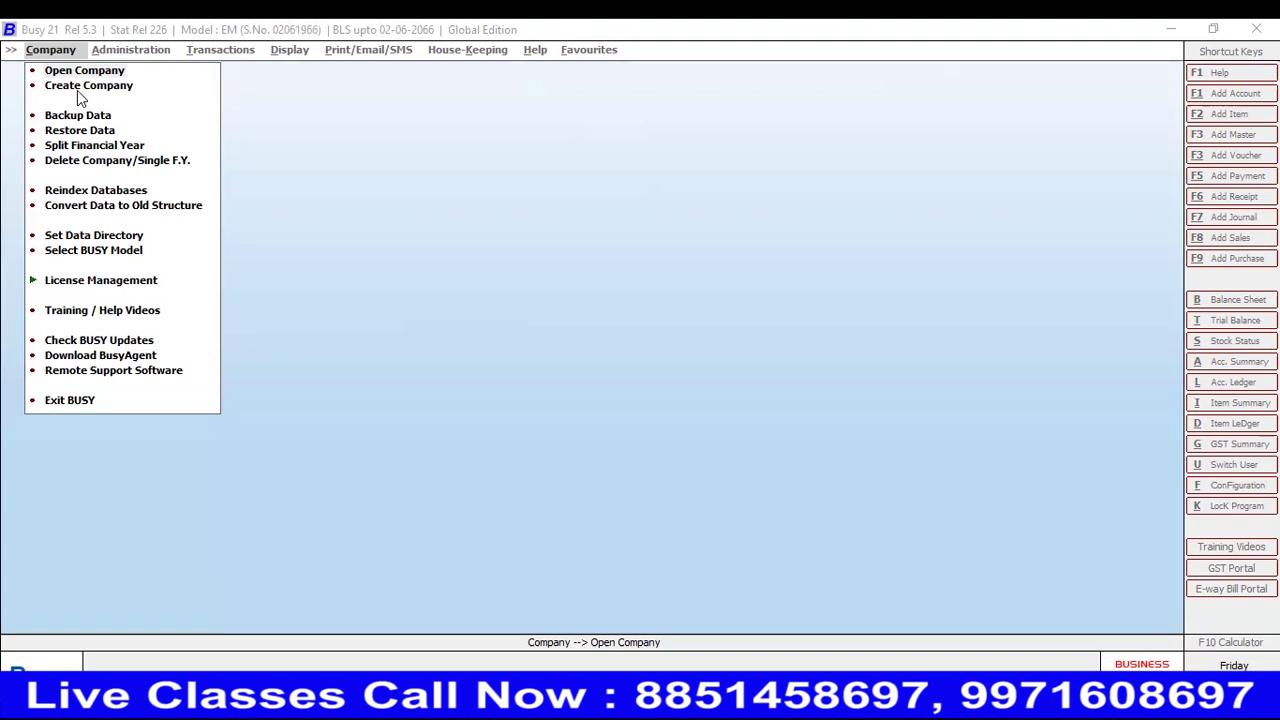
- Create a new company named 'ABC&Group Company', letting Print Name fill in to match
click(83, 88)
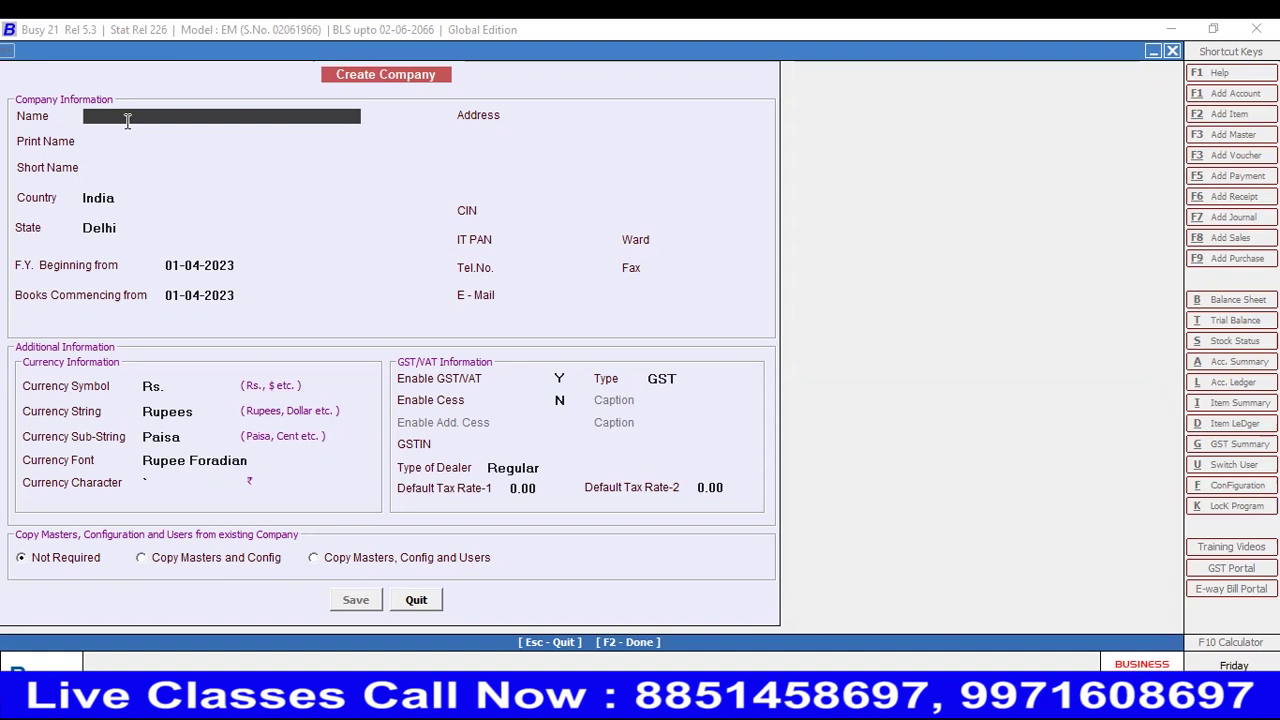
text(ABC&Group)
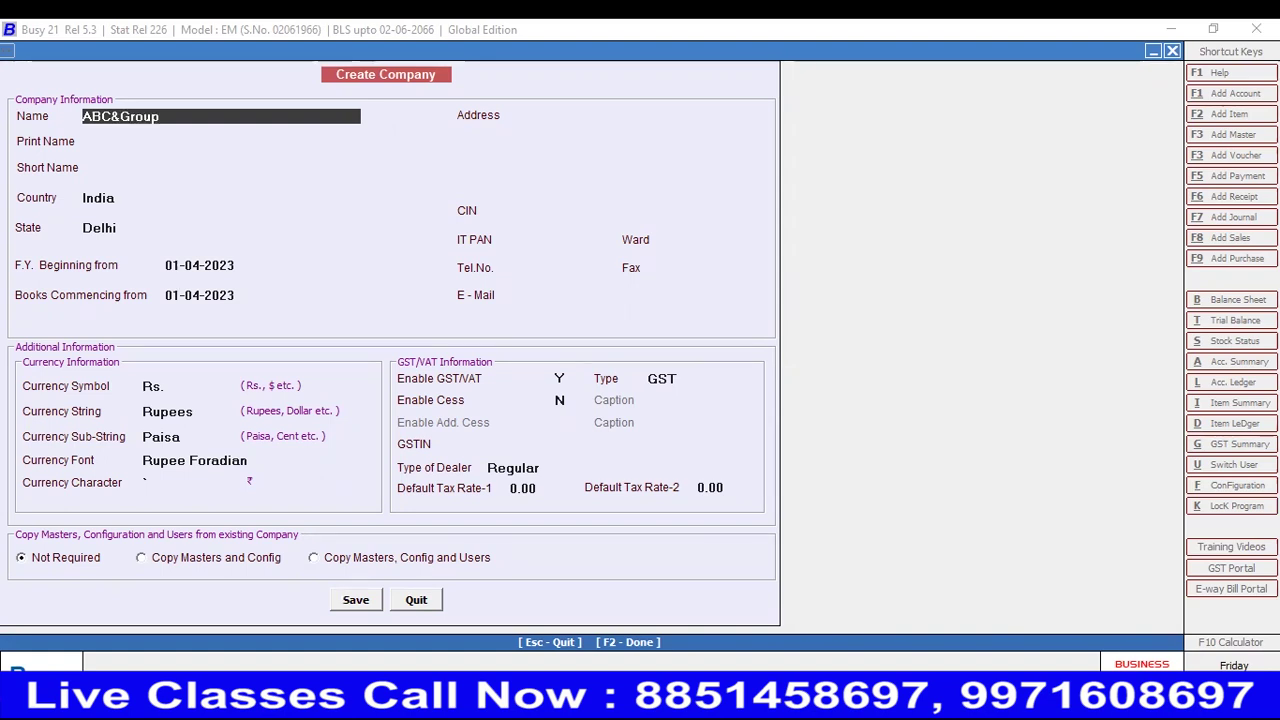
text( Company)
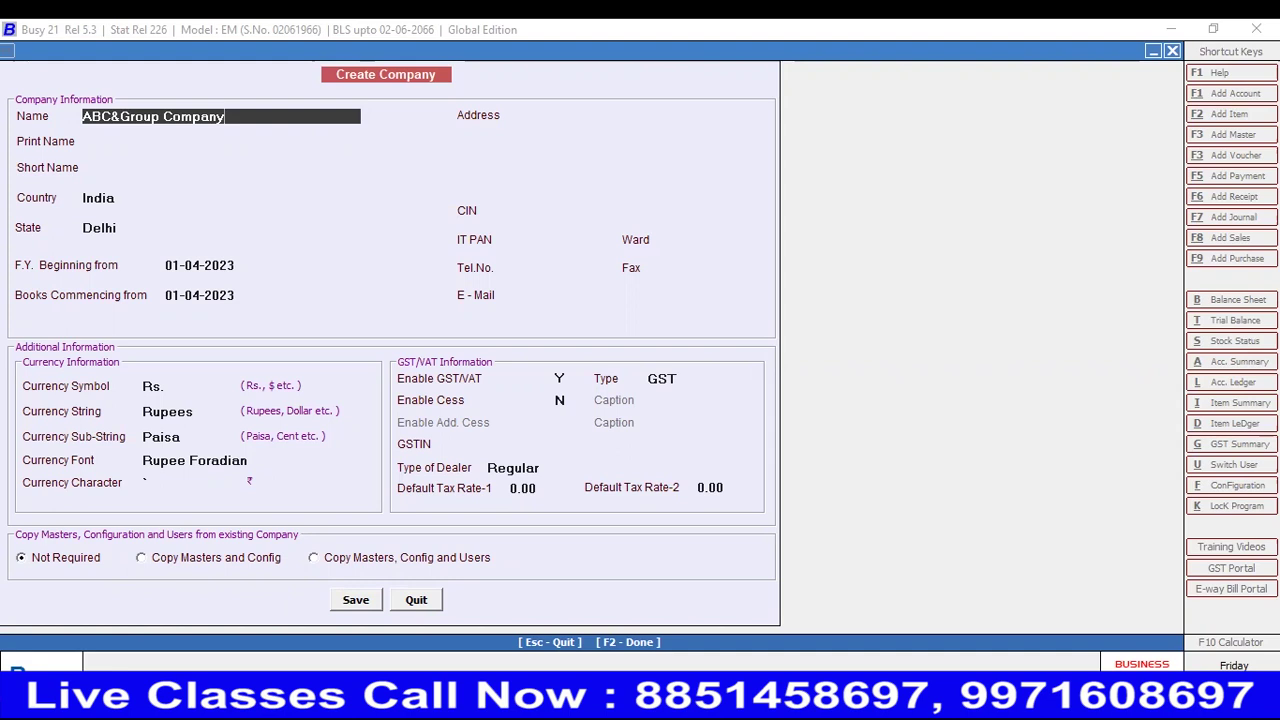
key(Return)
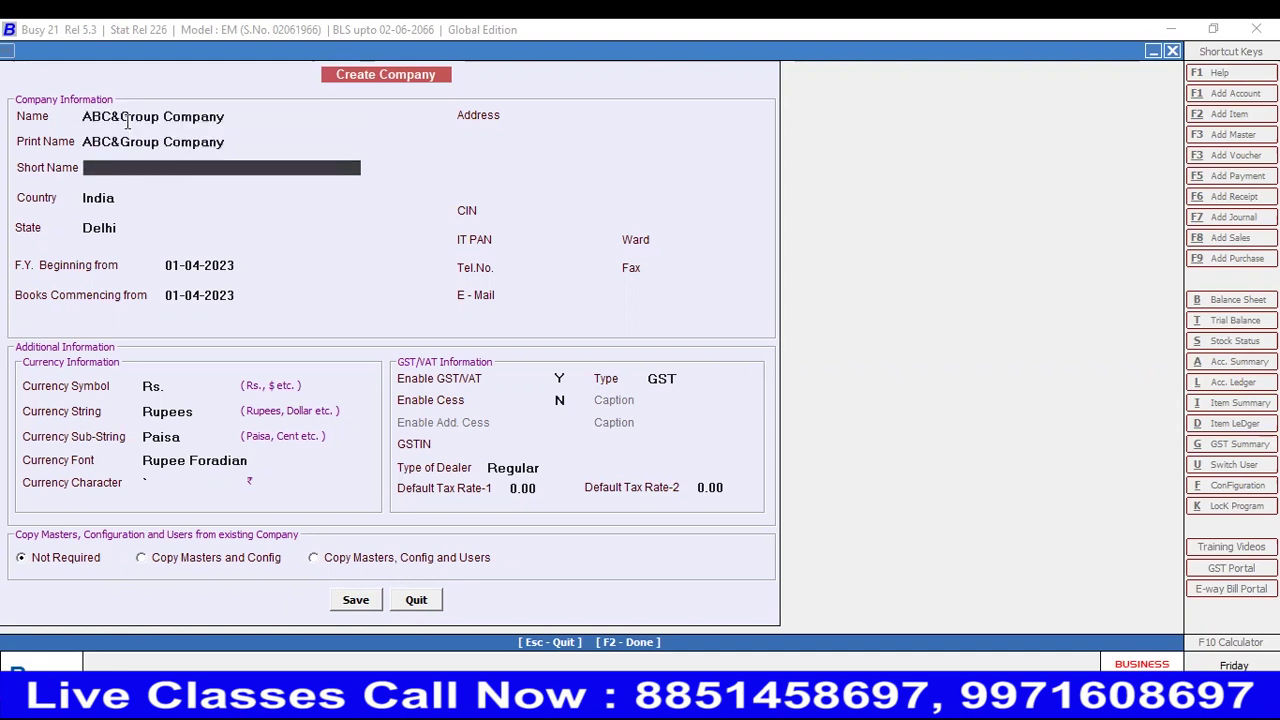
- Leave Short Name blank, keep India and Delhi, and accept 01-04-2023 as financial year start
key(Return)
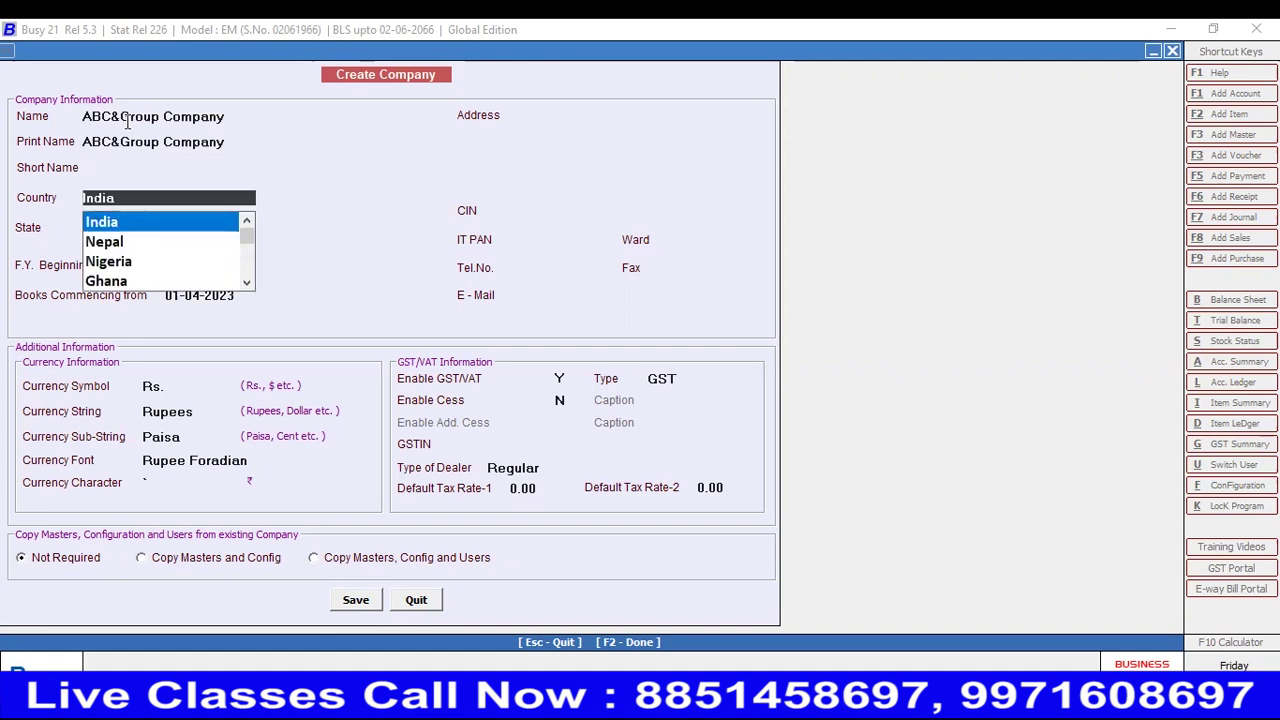
key(Return)
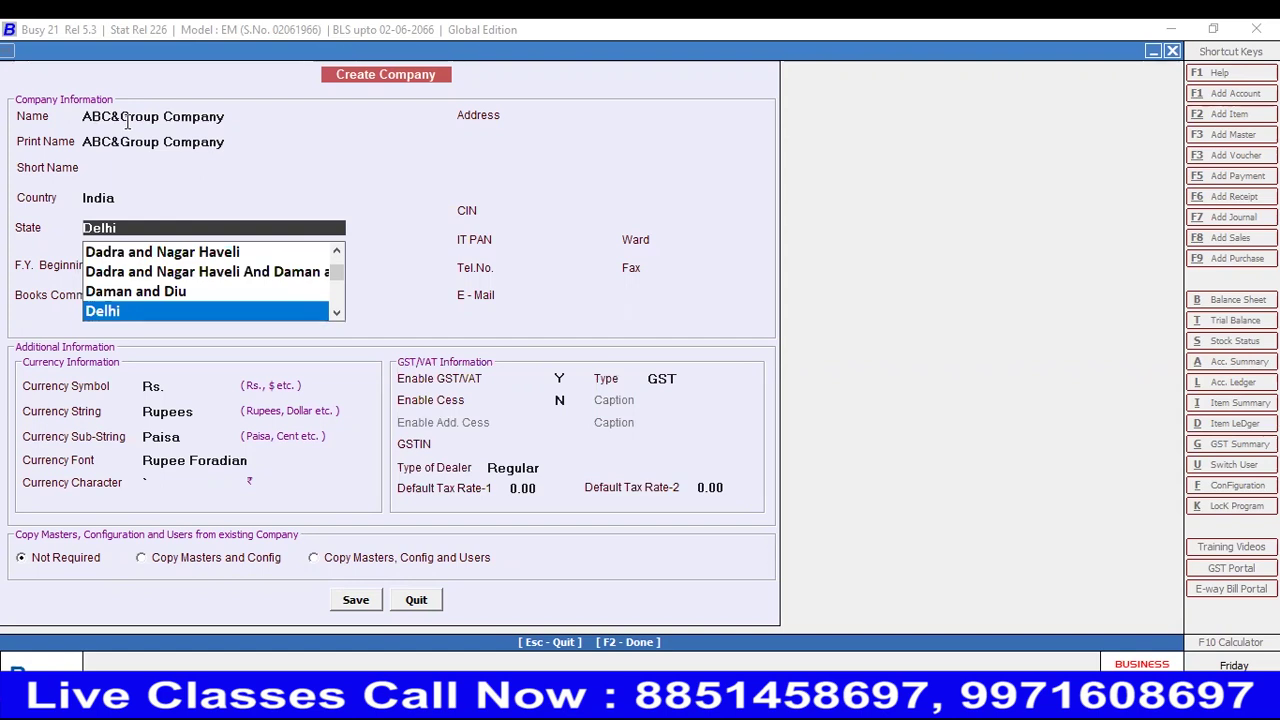
key(Return)
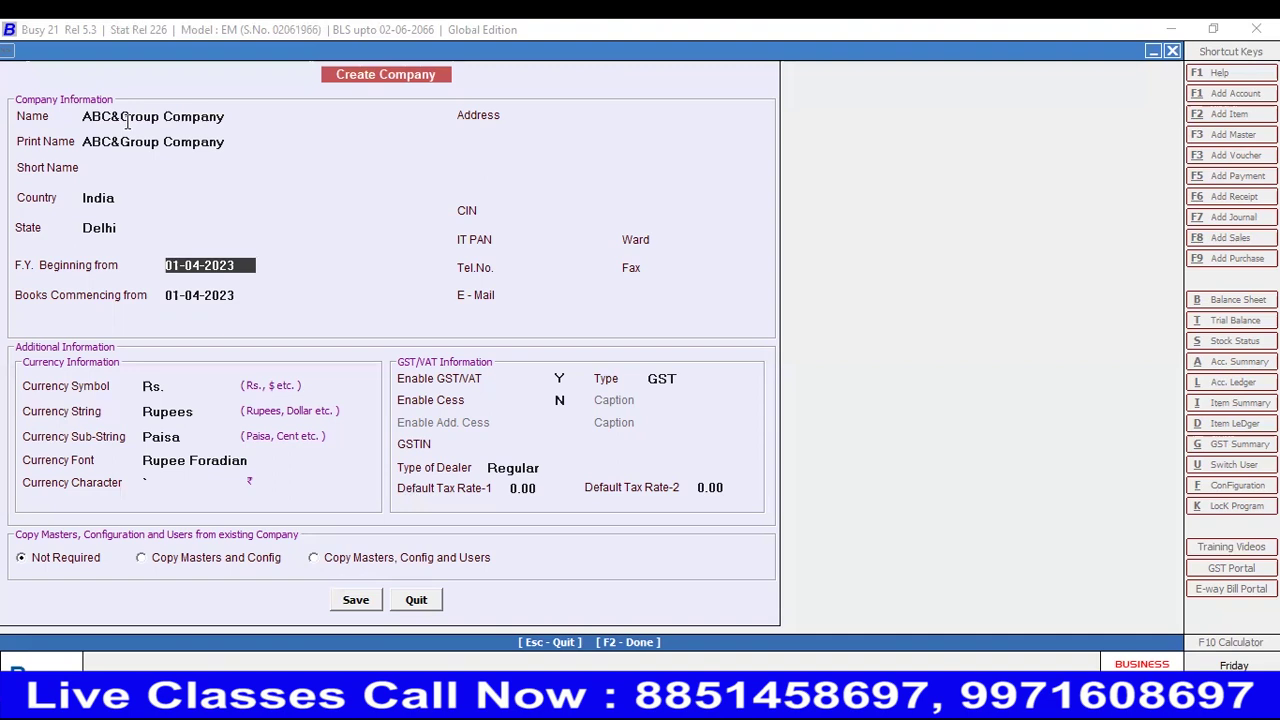
key(Return)
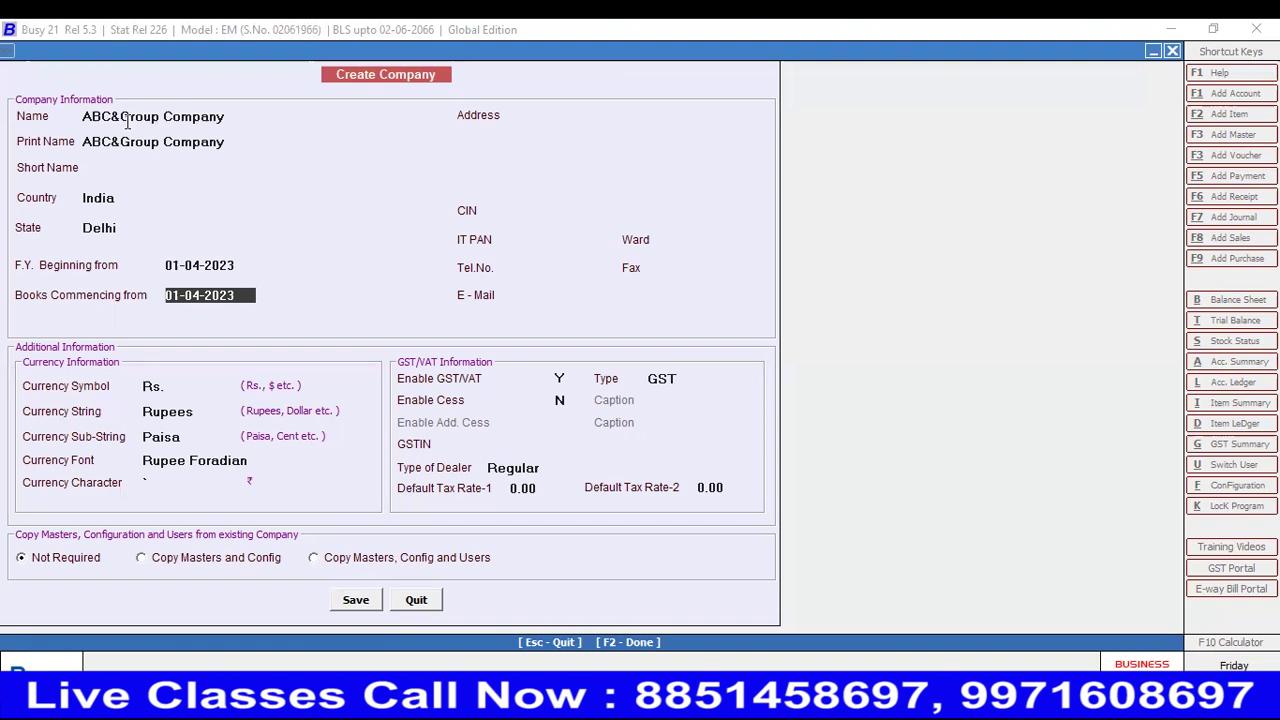
- Accept the 01-04-2023 books date and enter the company's four-line postal address
key(Return)
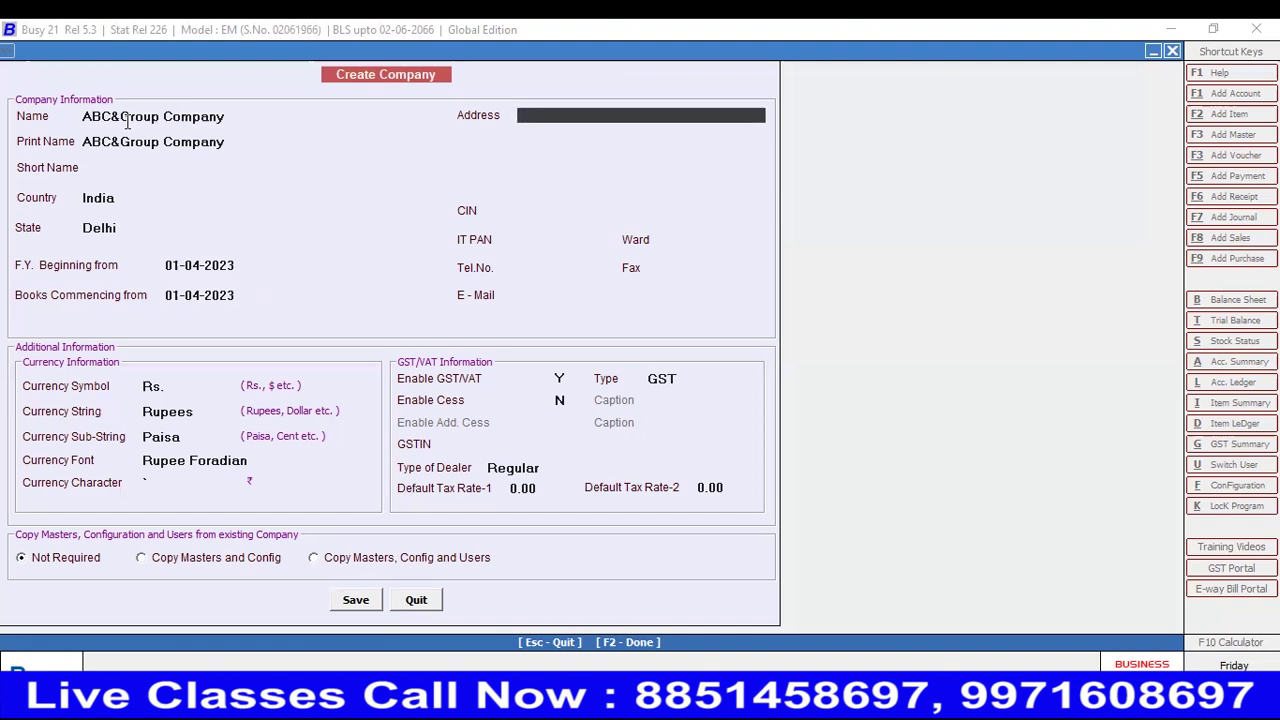
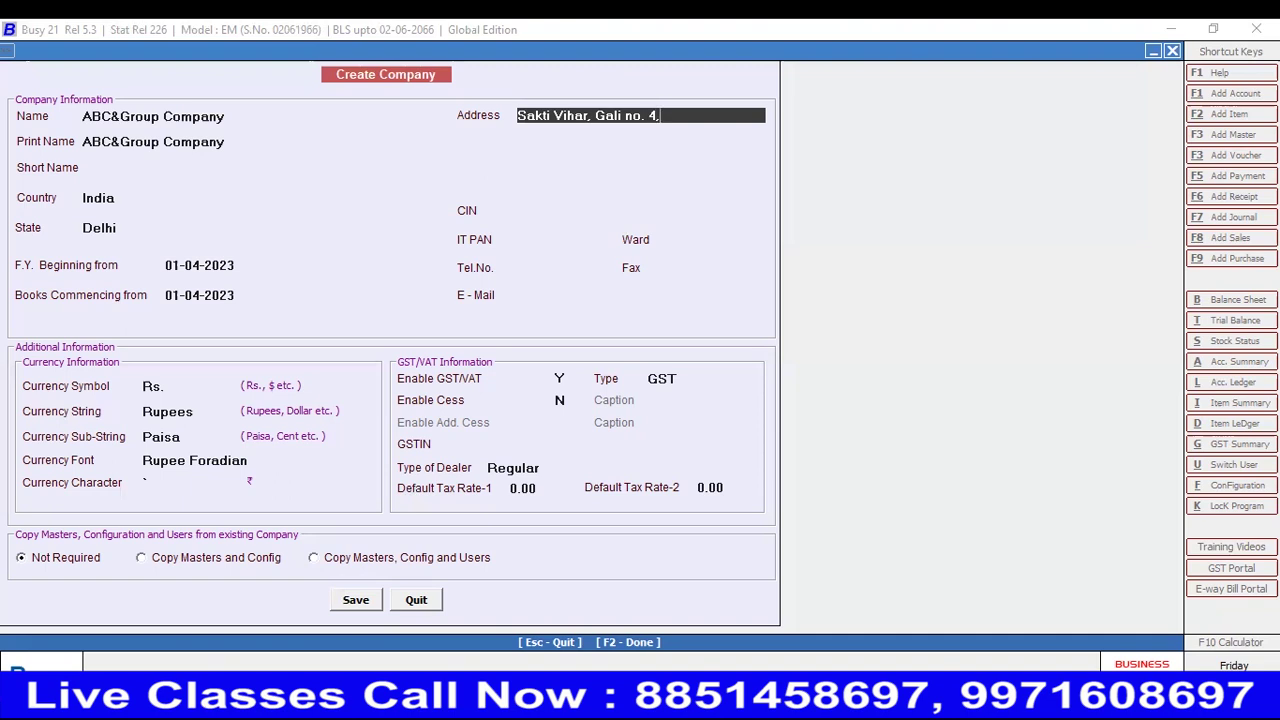
key(Return)
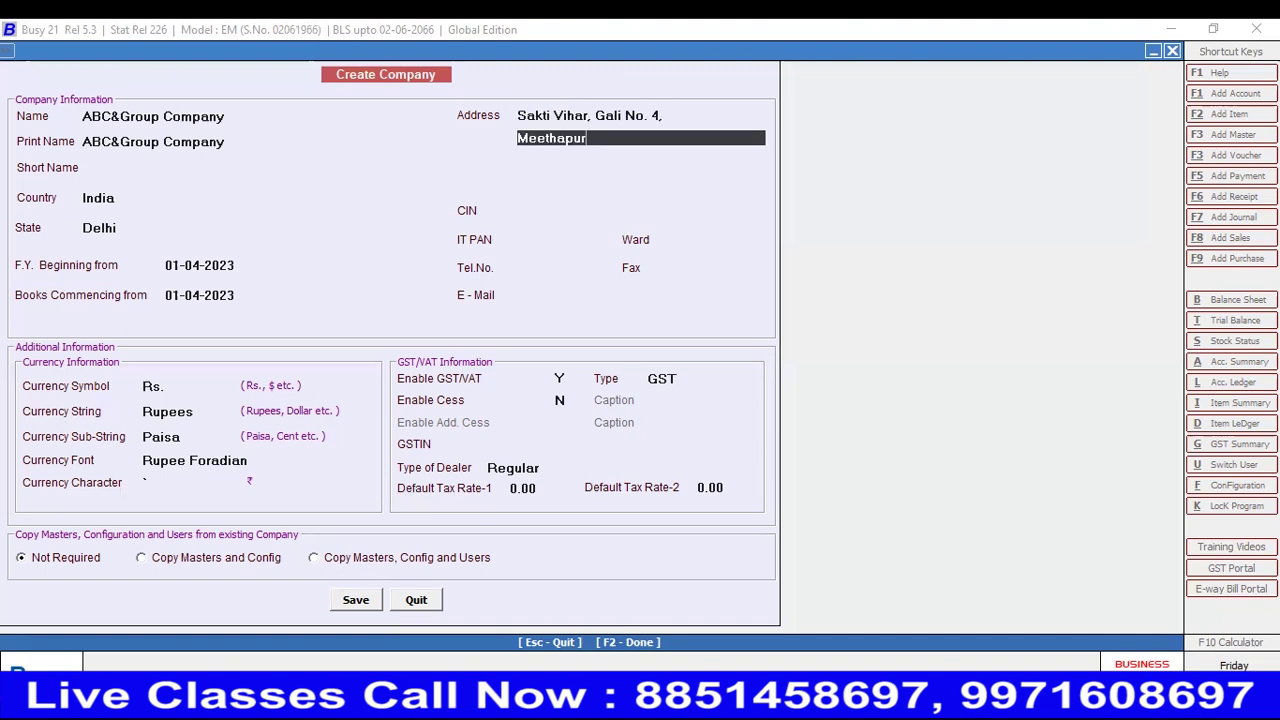
key(Return)
key(Return)
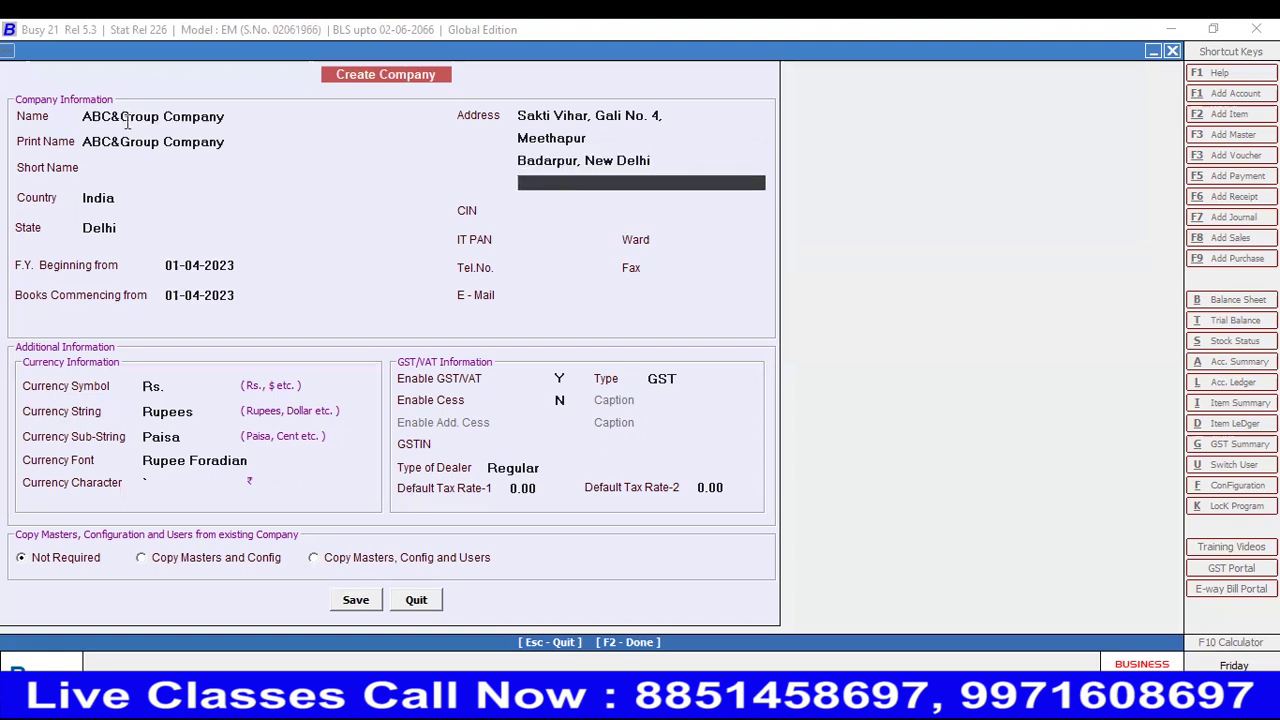
key(Return)
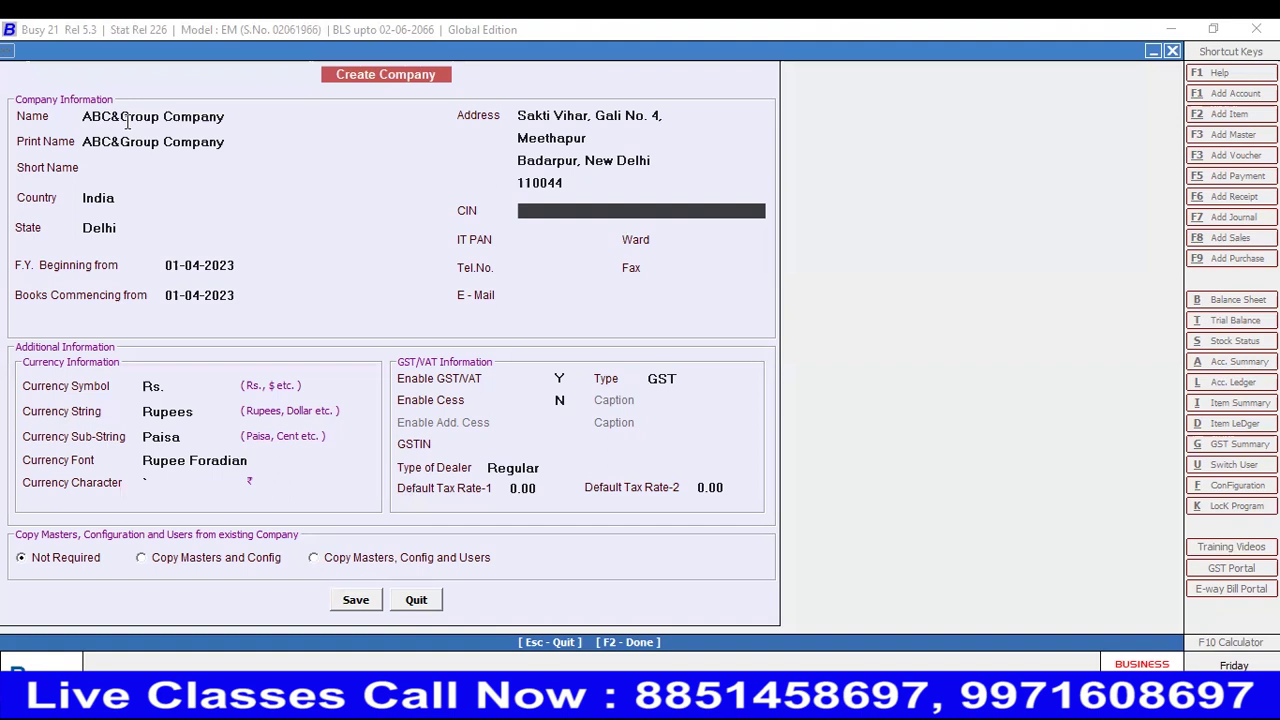
- Leave CIN, IT PAN and phone blank, and enter the company's e-mail address
key(Return)
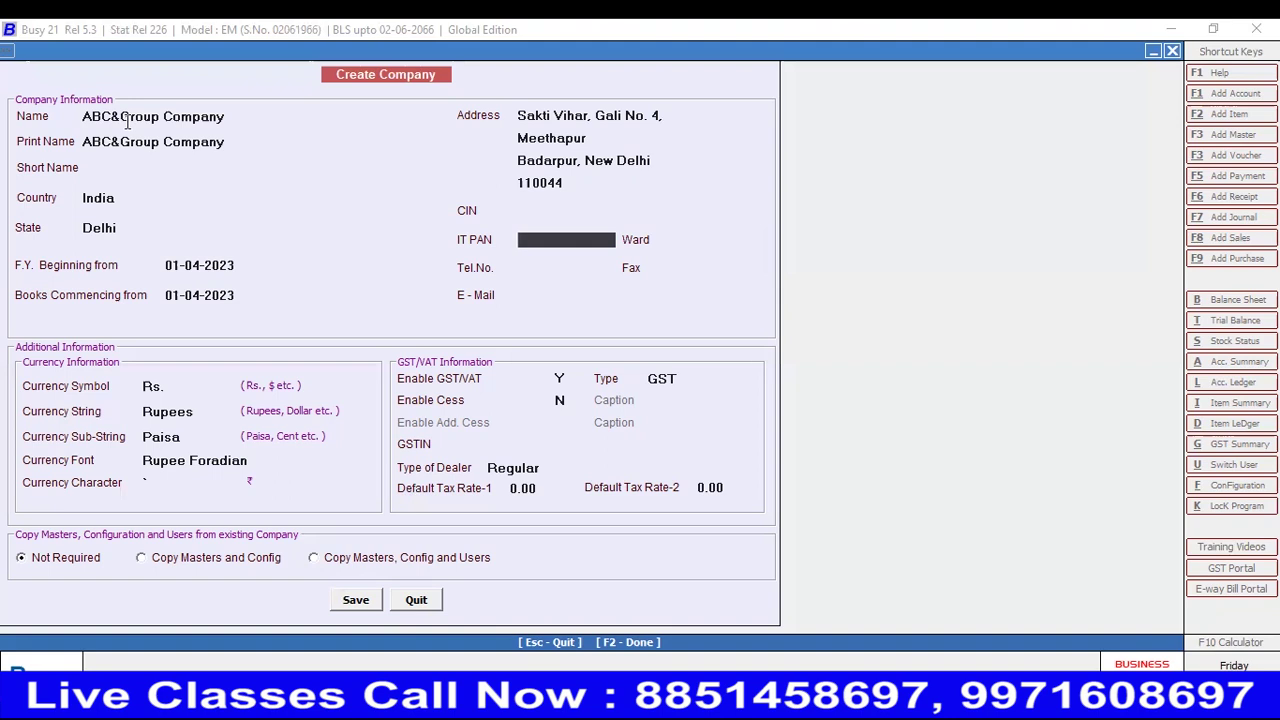
key(Return)
key(Return)
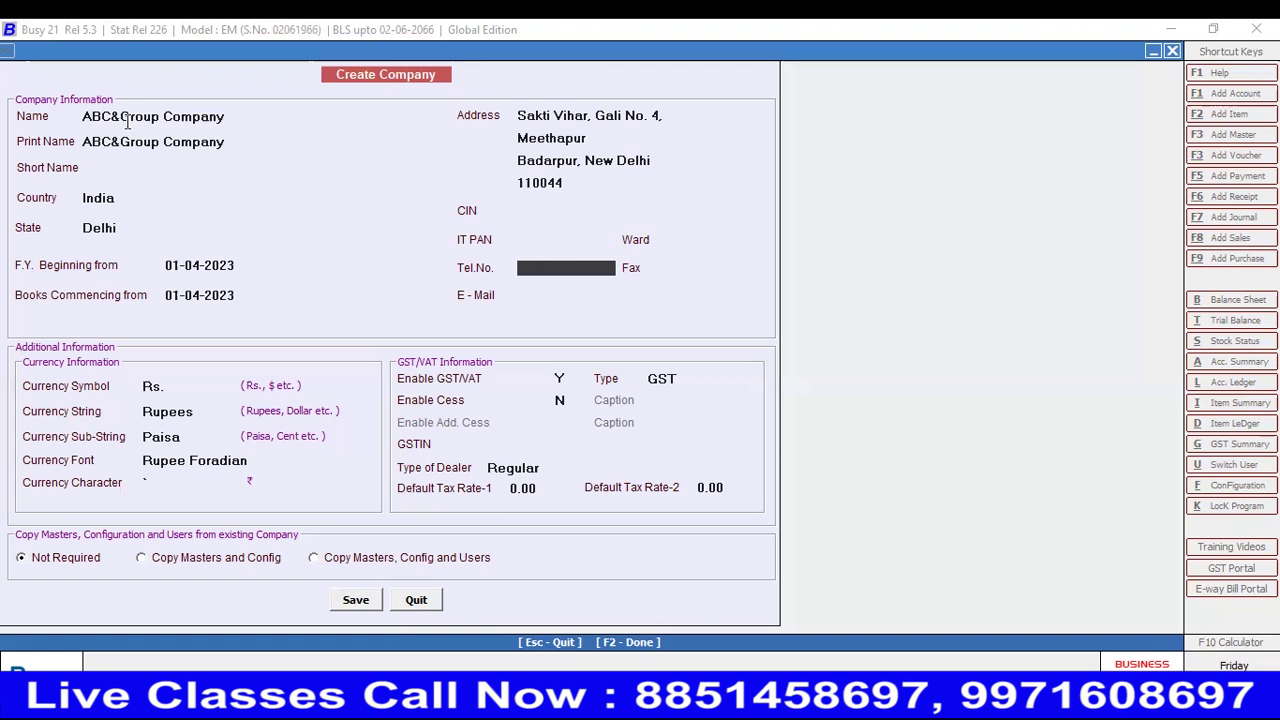
key(Return)
key(Return)
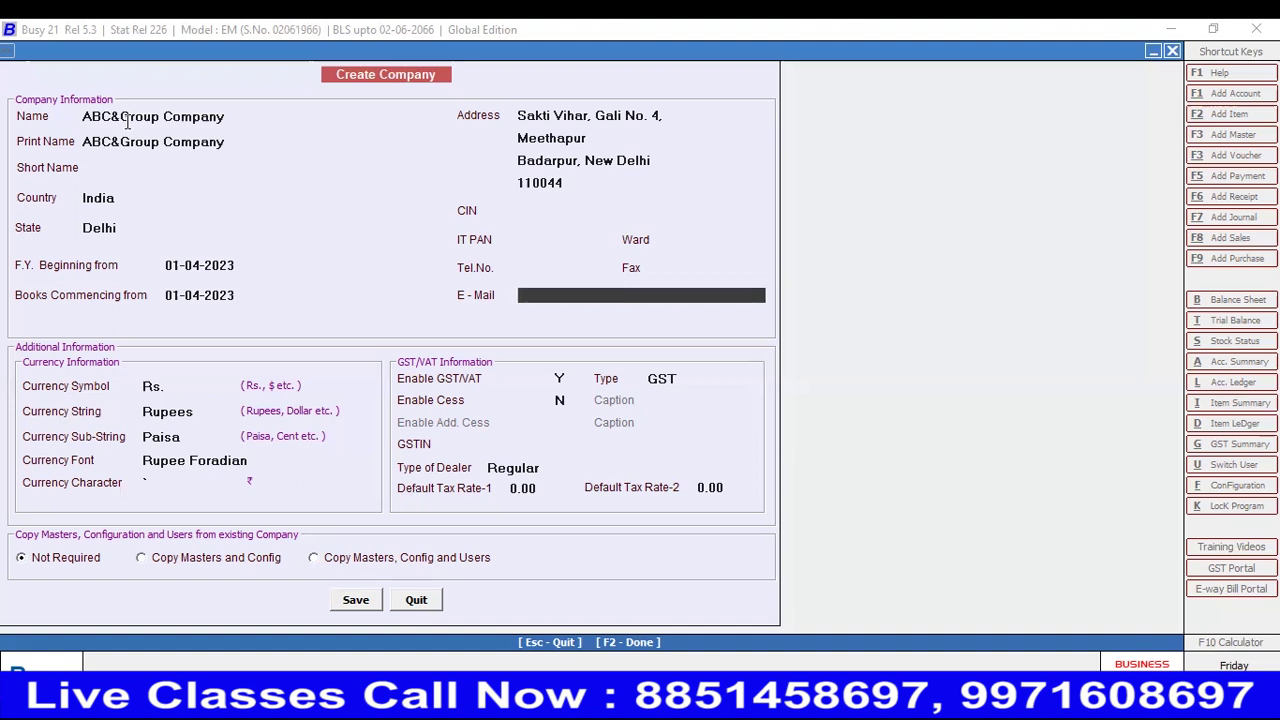
key(Return)
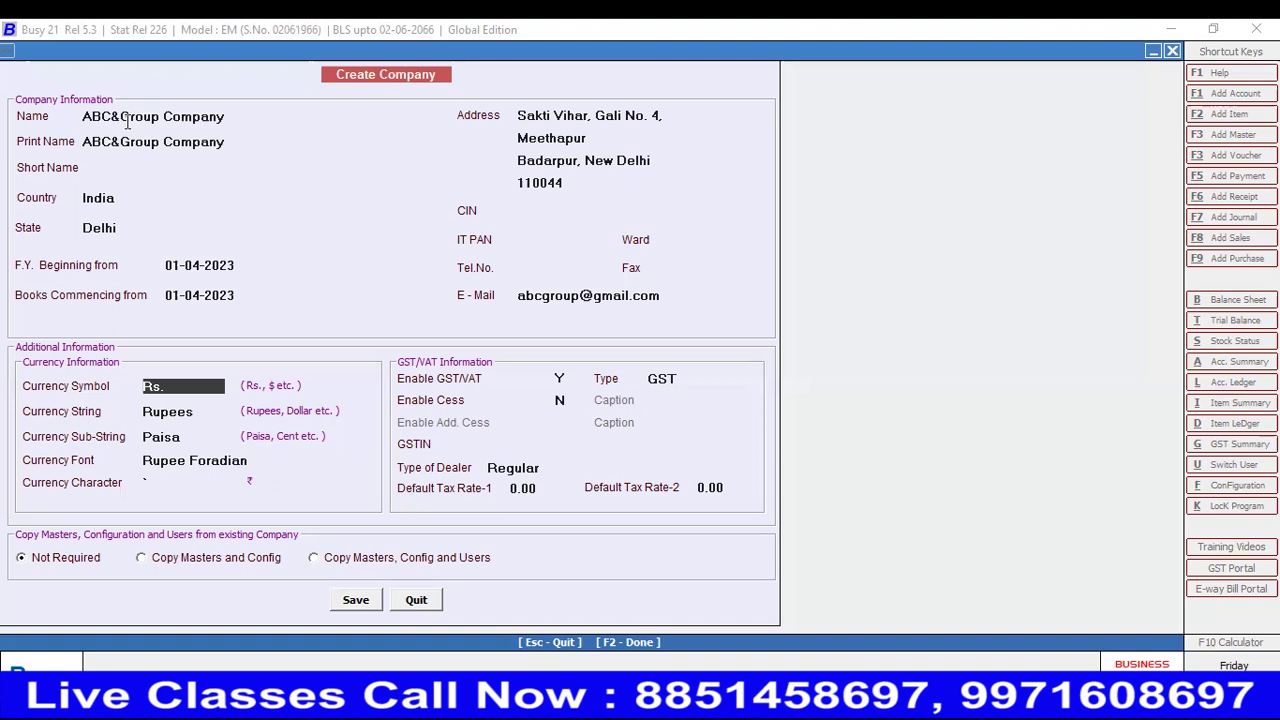
- Keep currency symbol Rs., string Rupees, sub-string Paisa, Rupee Foradian font and default character
key(Return)
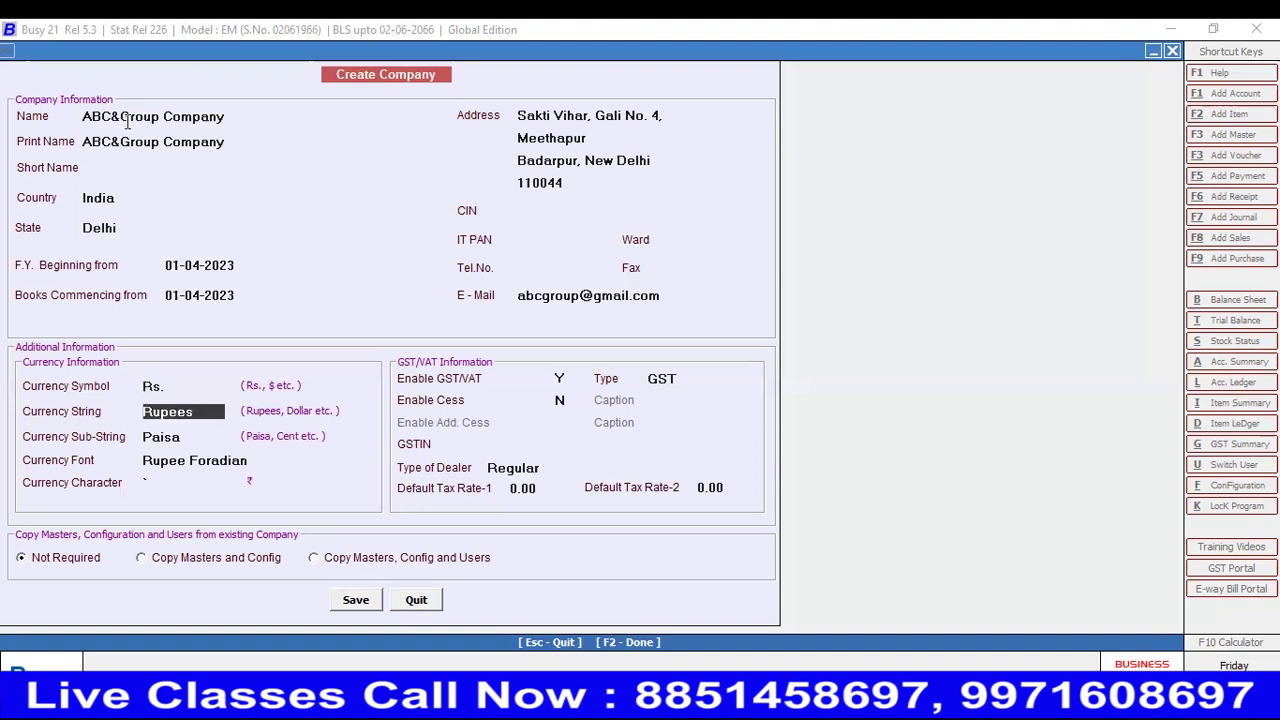
key(Return)
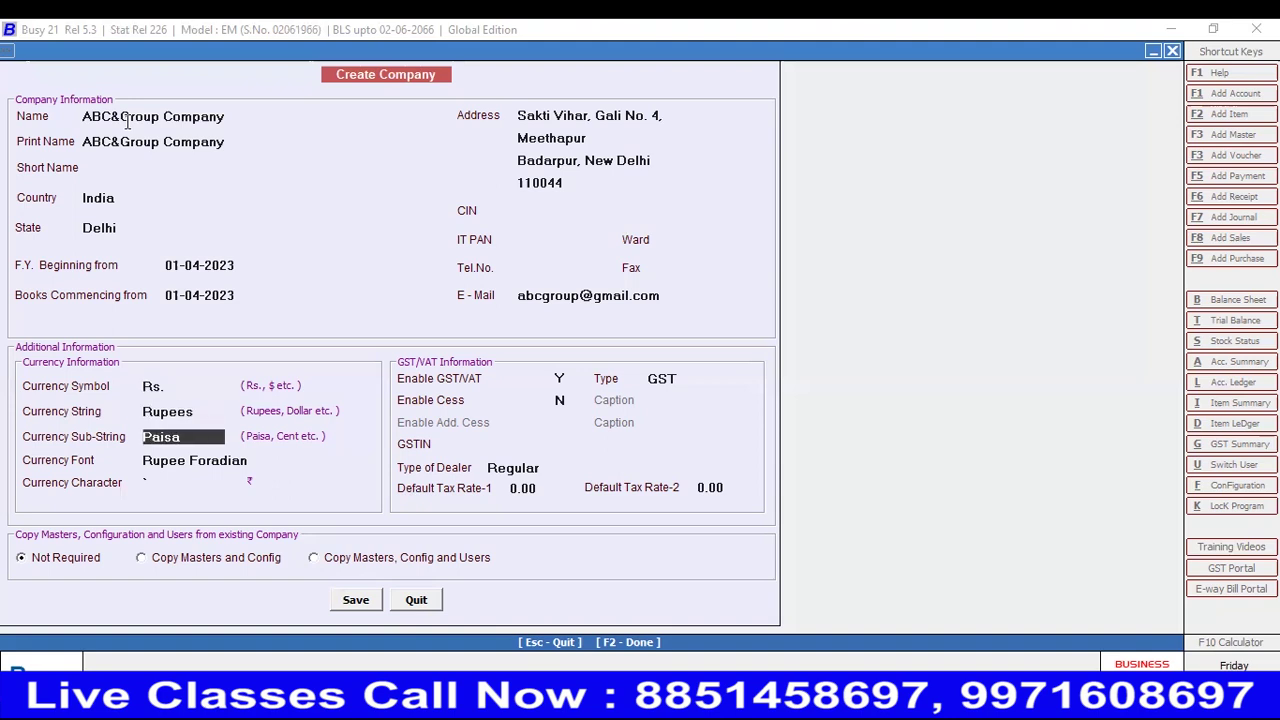
key(Return)
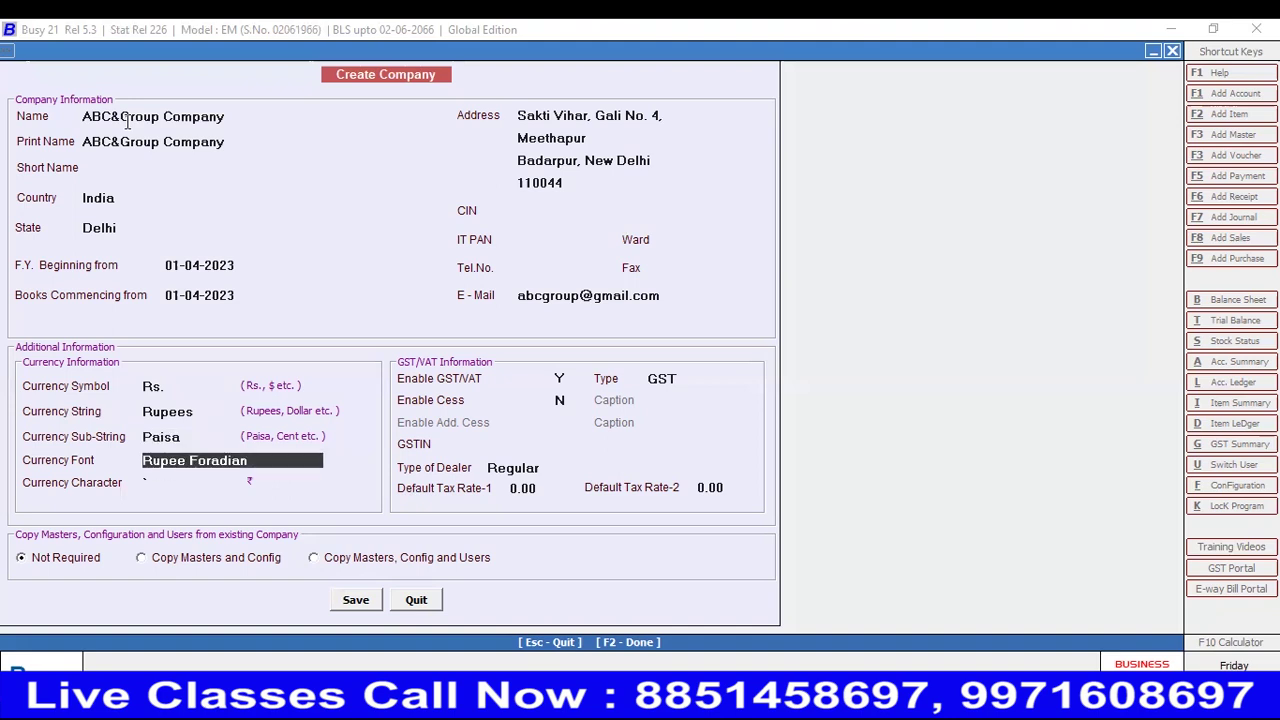
key(Return)
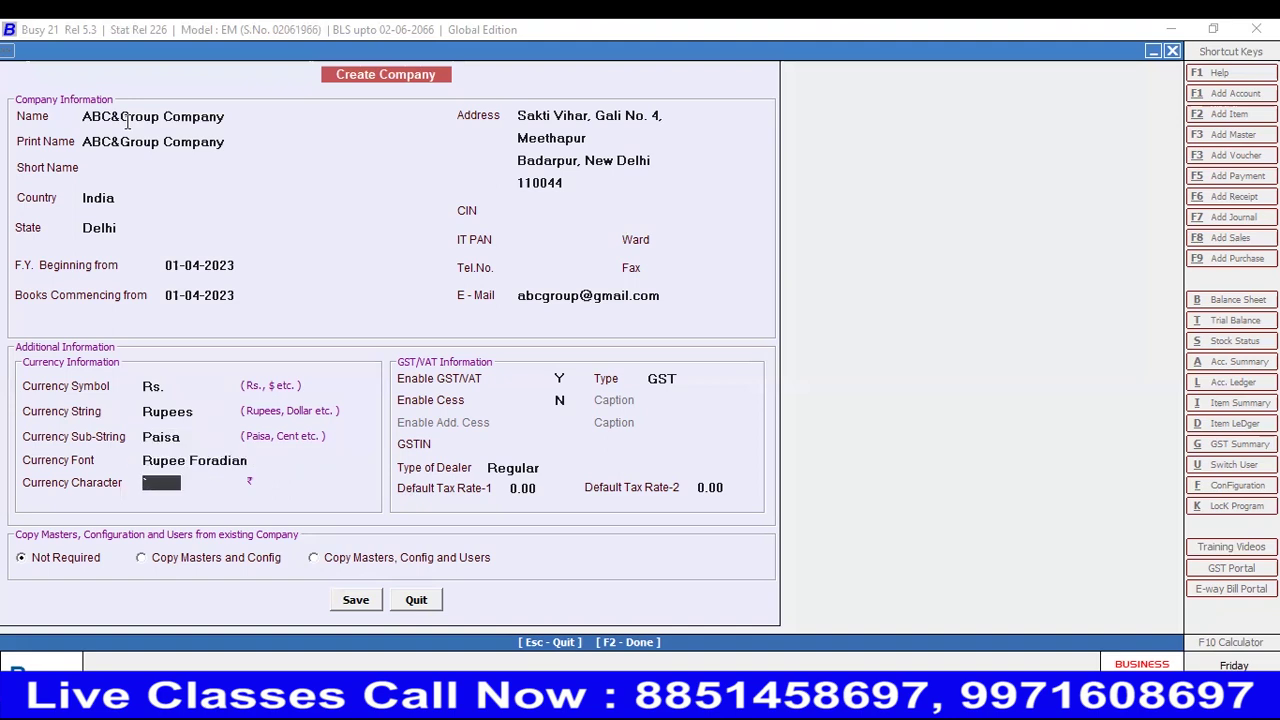
key(Return)
key(Return)
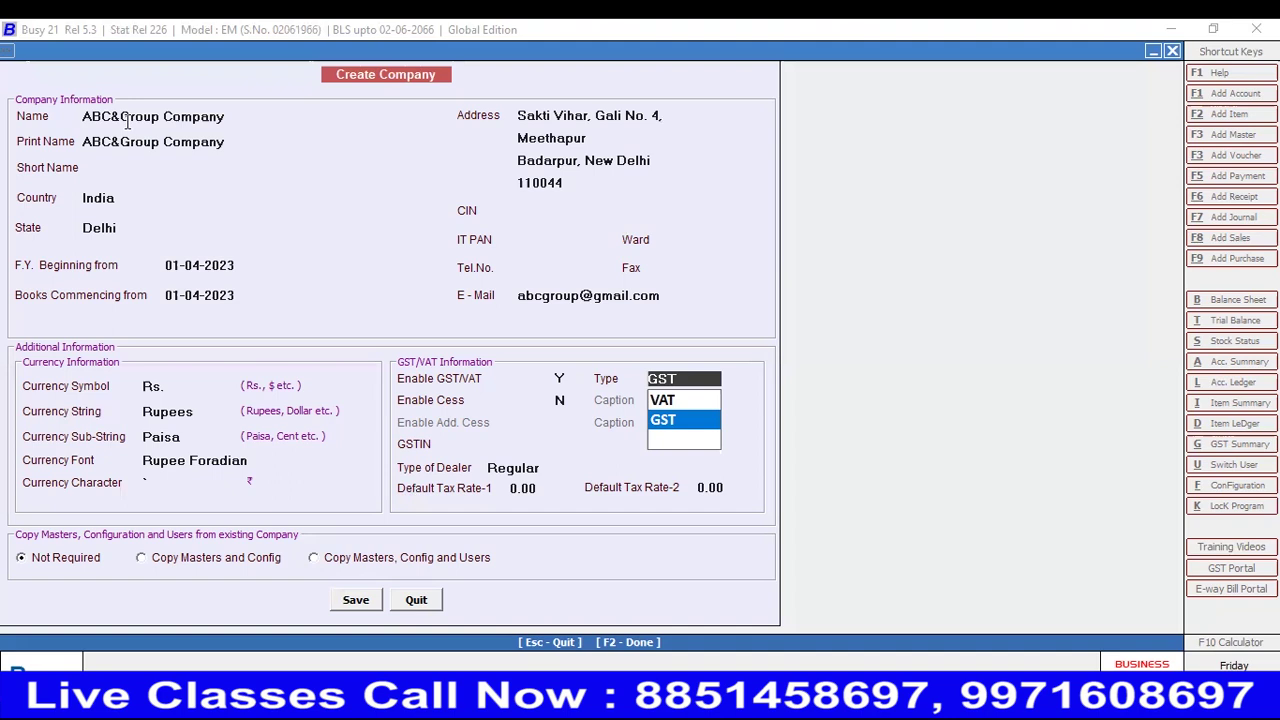
- Choose GST, keep cess off, leave GSTIN empty, pick Regular dealer and accept 0.00 tax rates
key(Return)
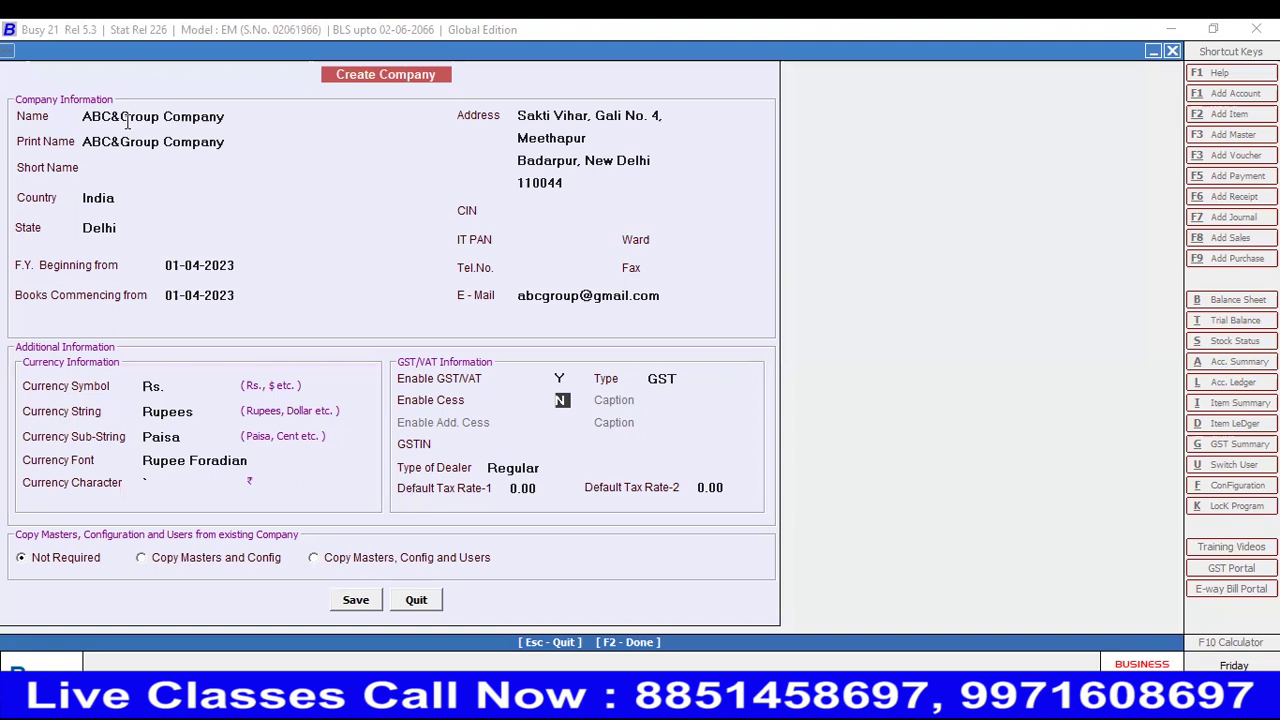
key(Return)
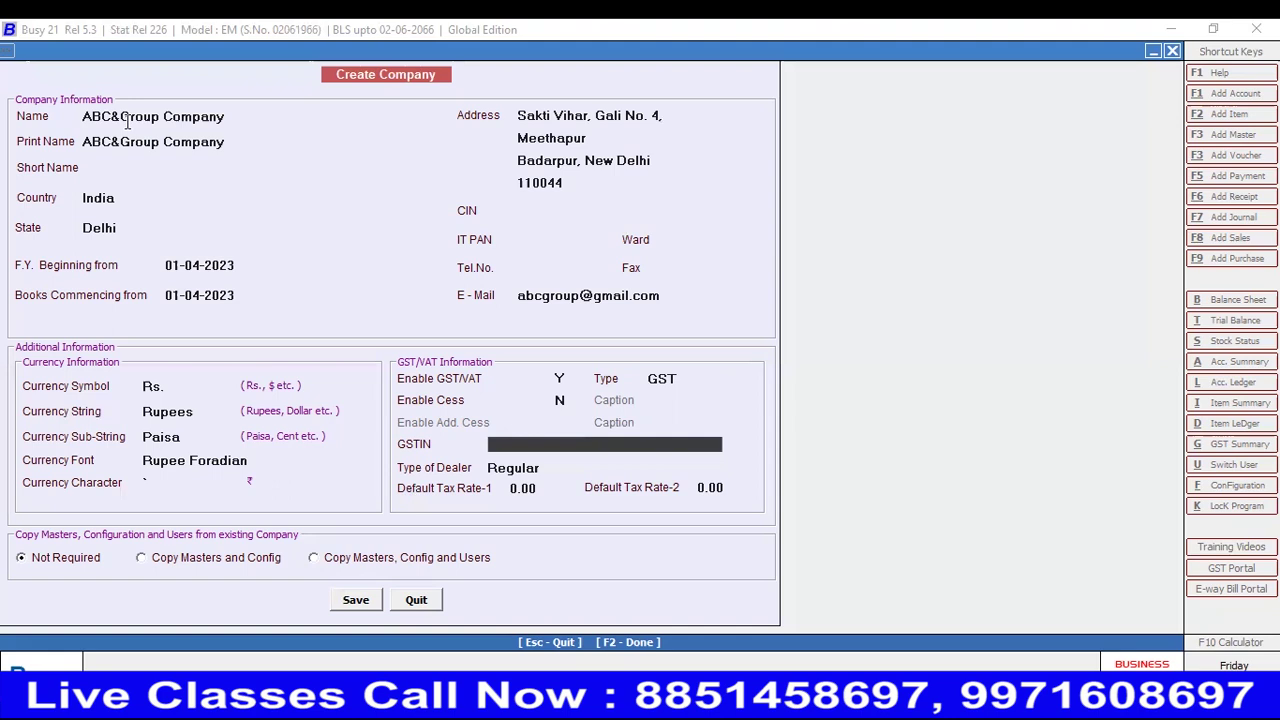
key(Return)
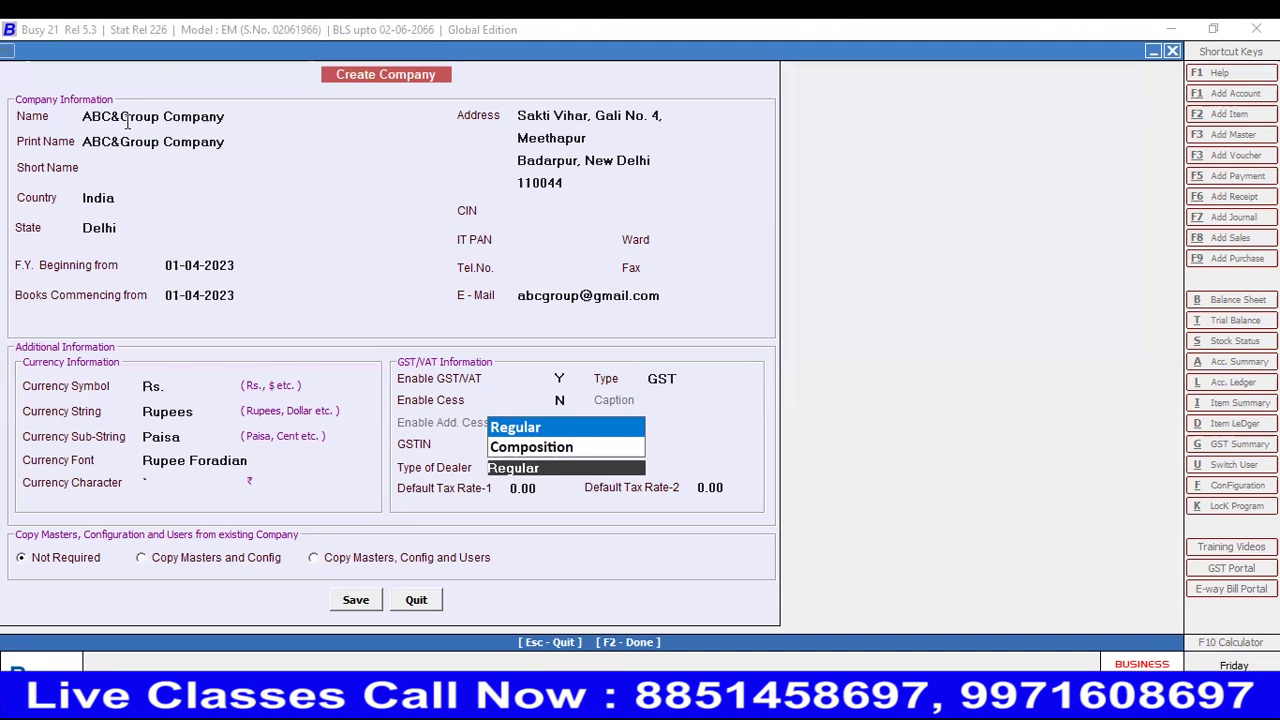
key(Return)
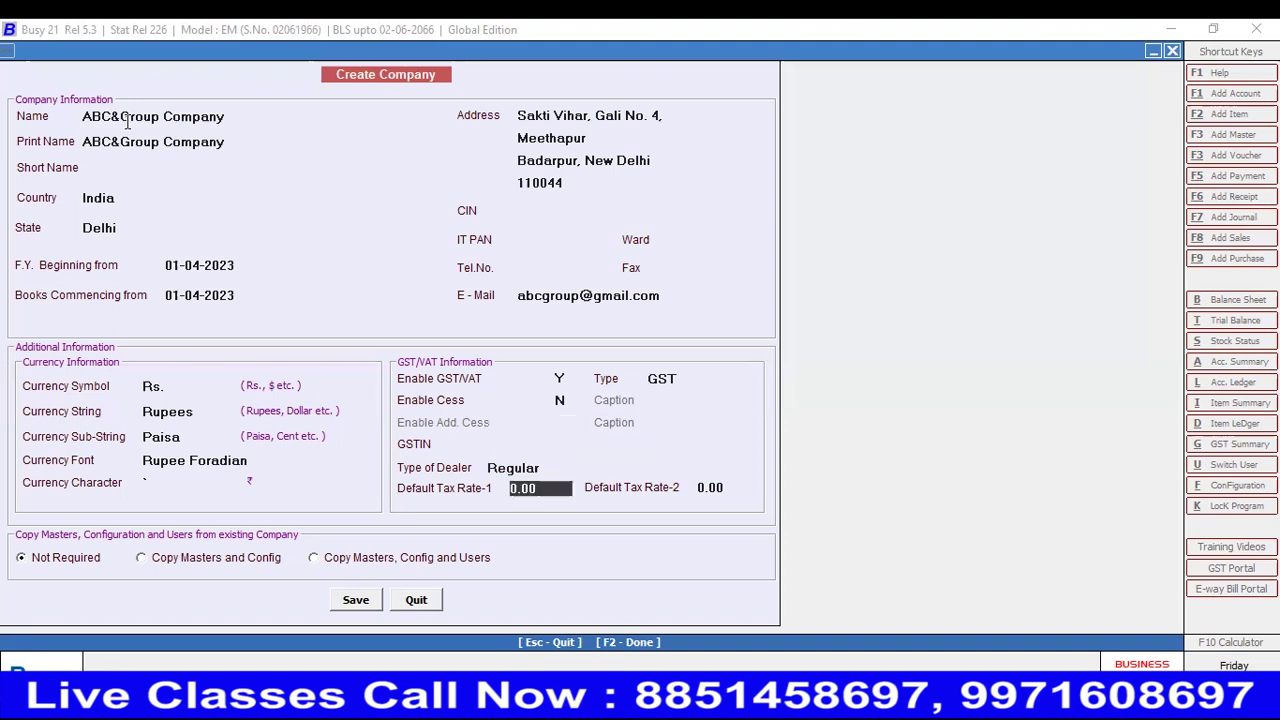
key(Return)
key(Return)
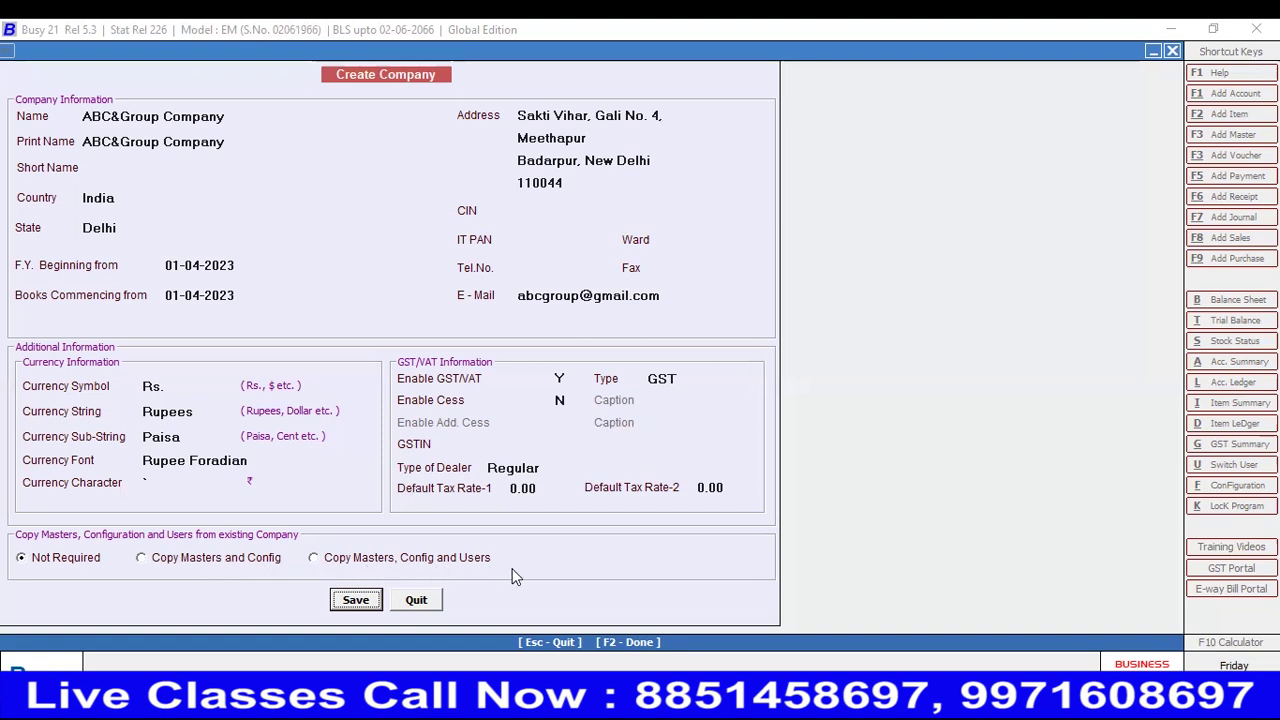
- Set copying masters from another company to Not Required and save the company details
click(150, 565)
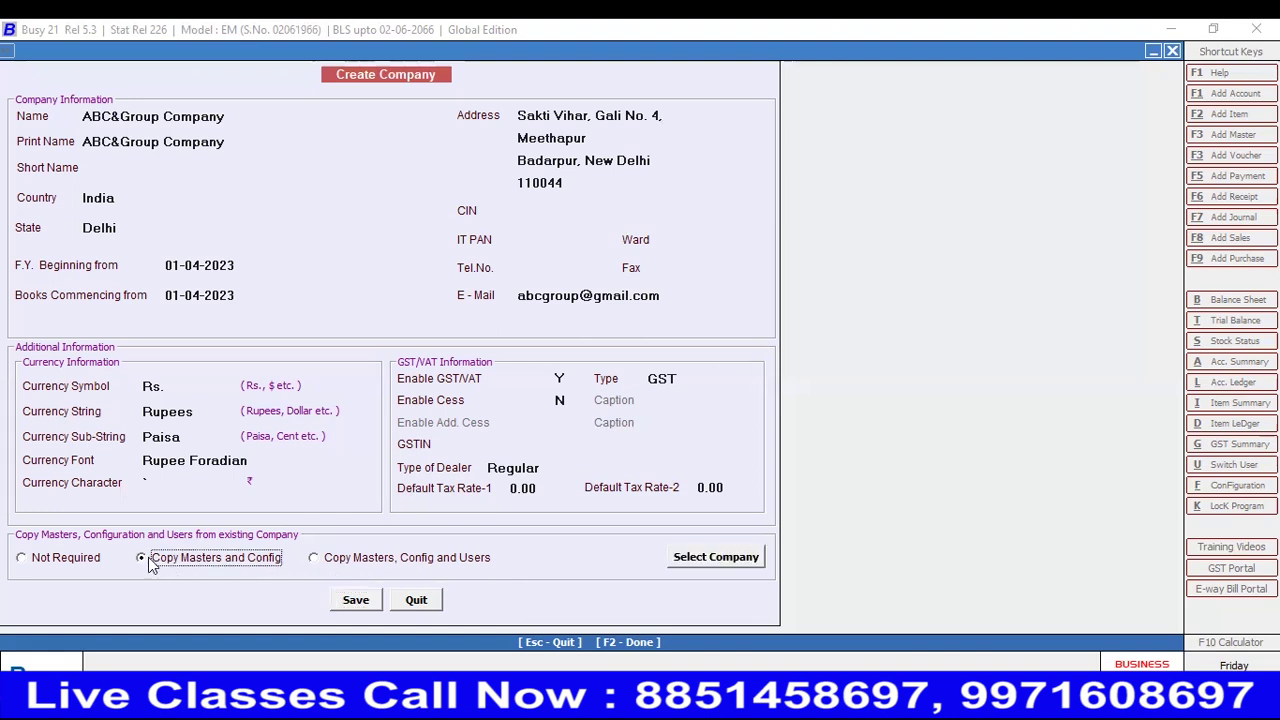
click(718, 557)
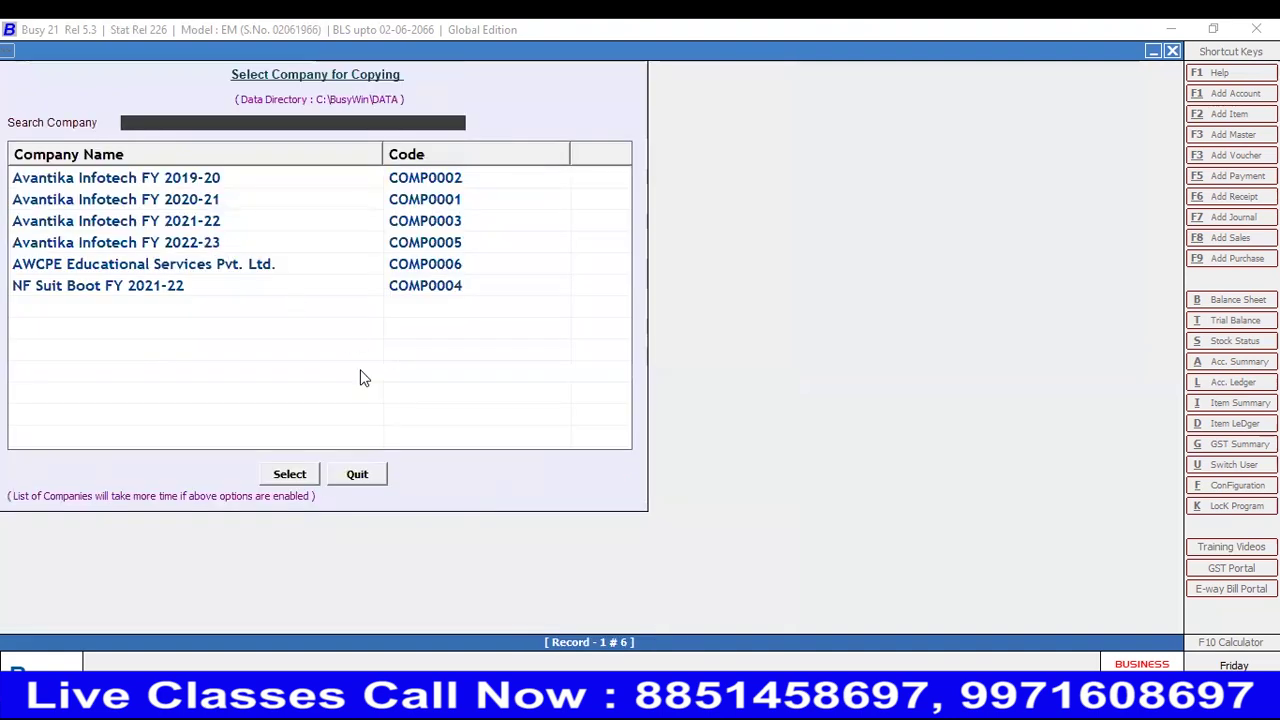
key(Escape)
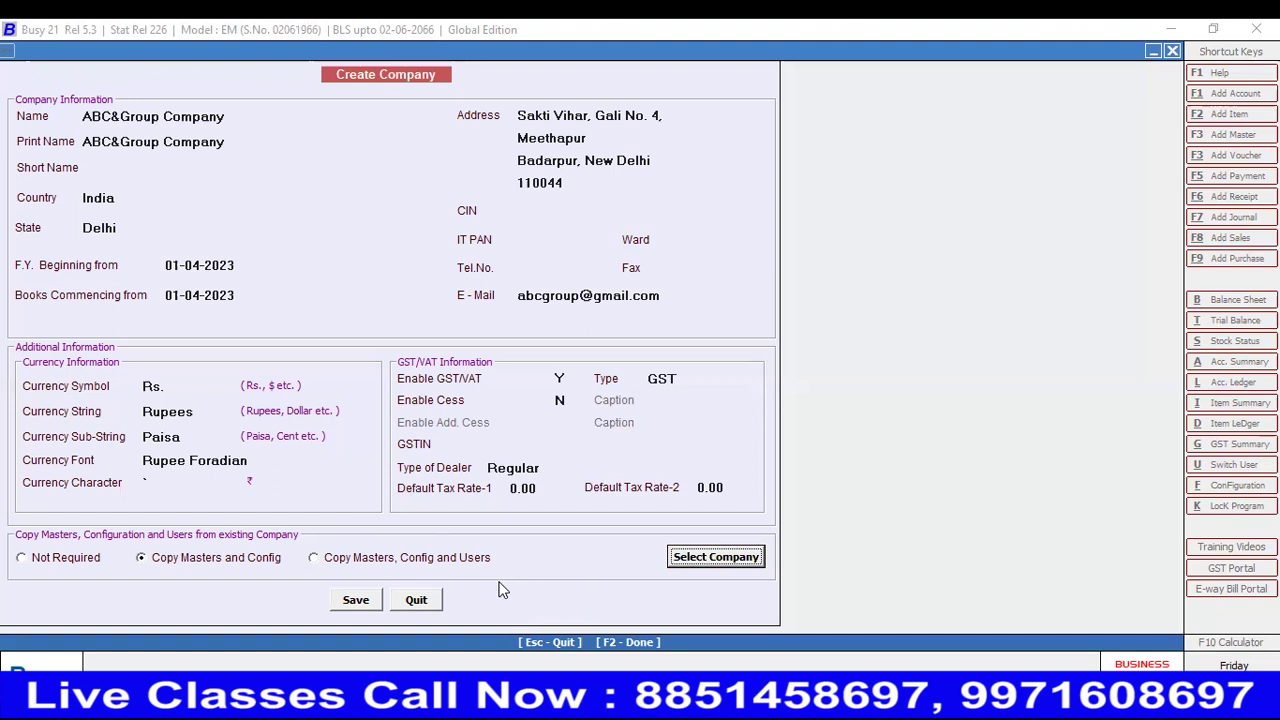
click(22, 558)
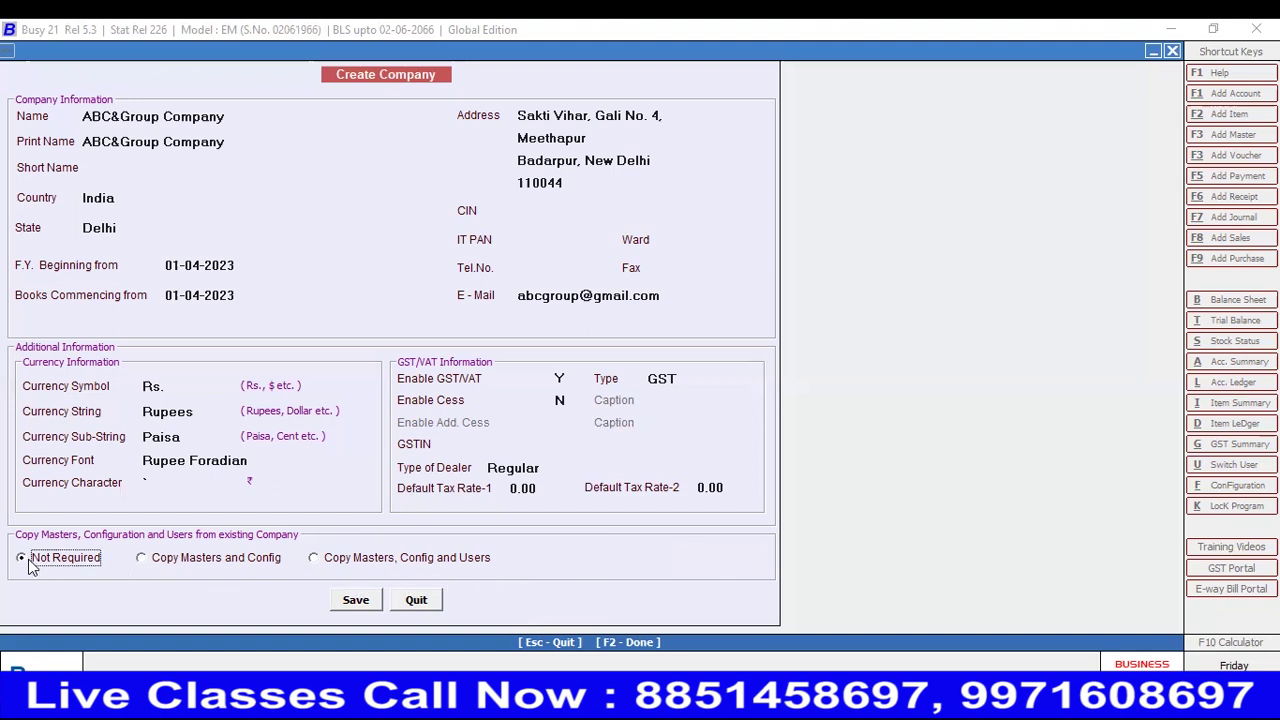
click(368, 605)
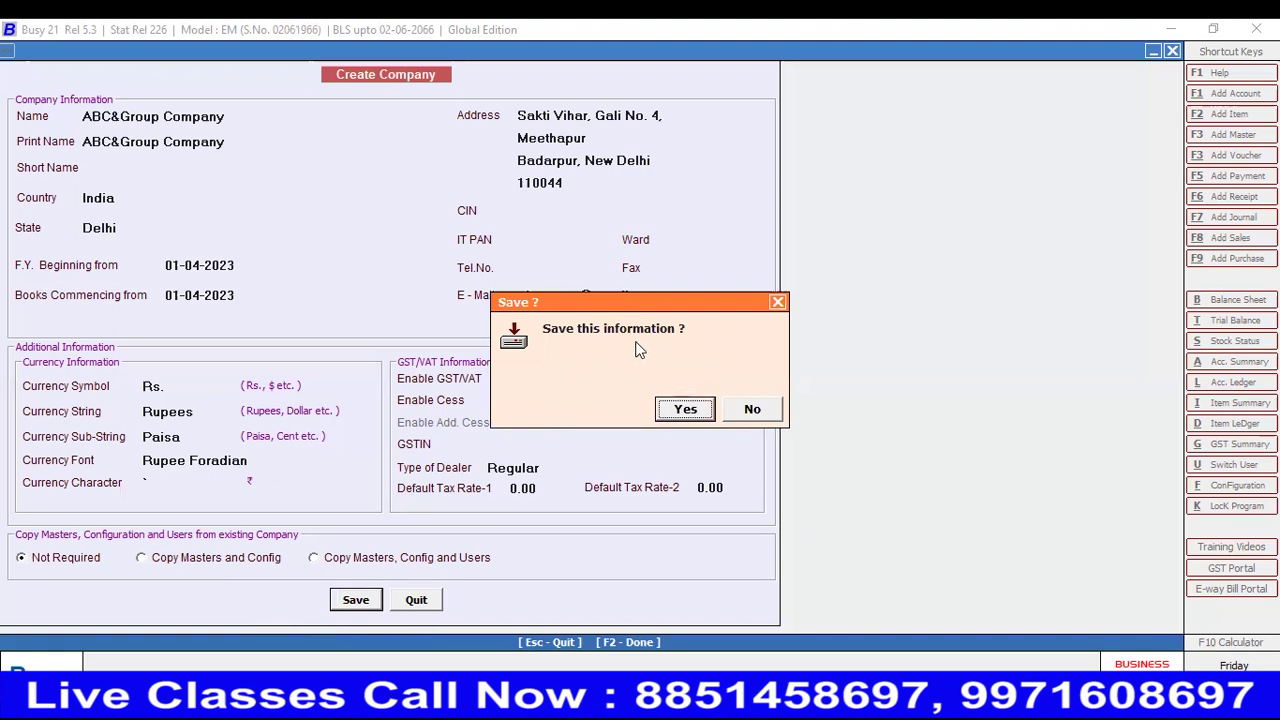
- Confirm saving ABC&Group Company and acknowledge the Congratulations message
click(686, 410)
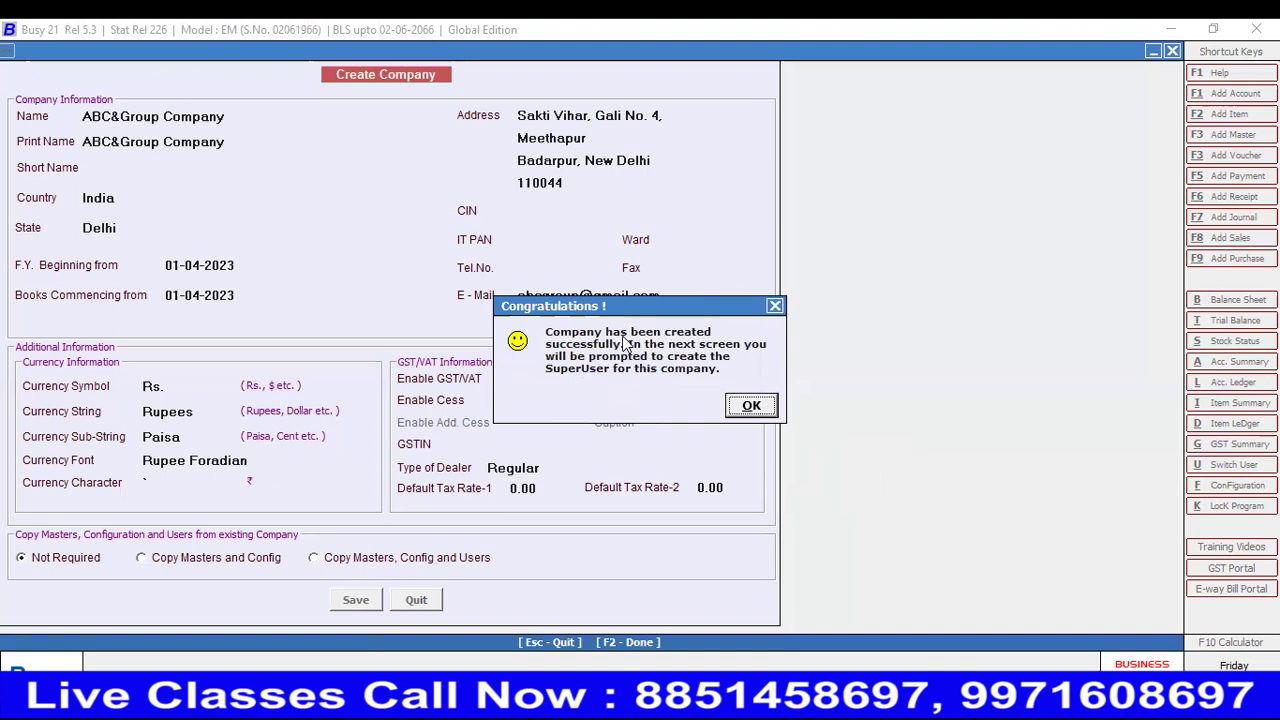
click(752, 408)
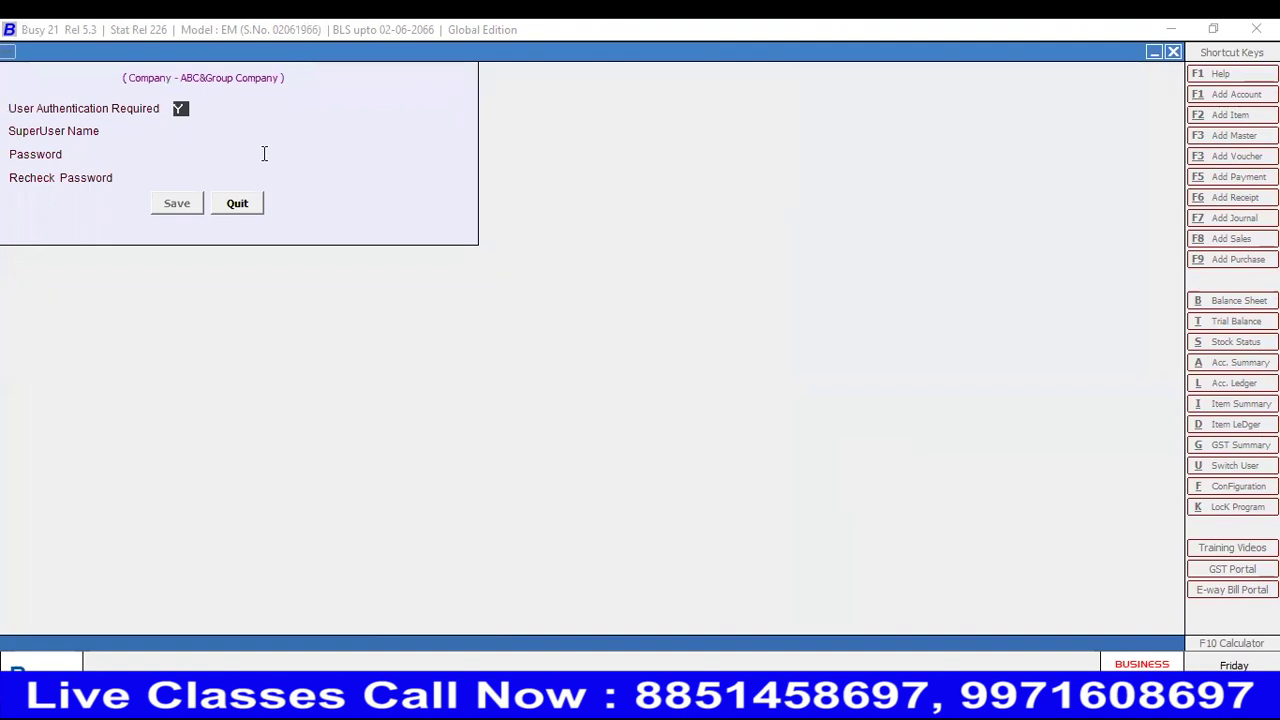
- Toggle User Authentication Required to N, then back to Y, and move to the password field
text(N)
key(Return)
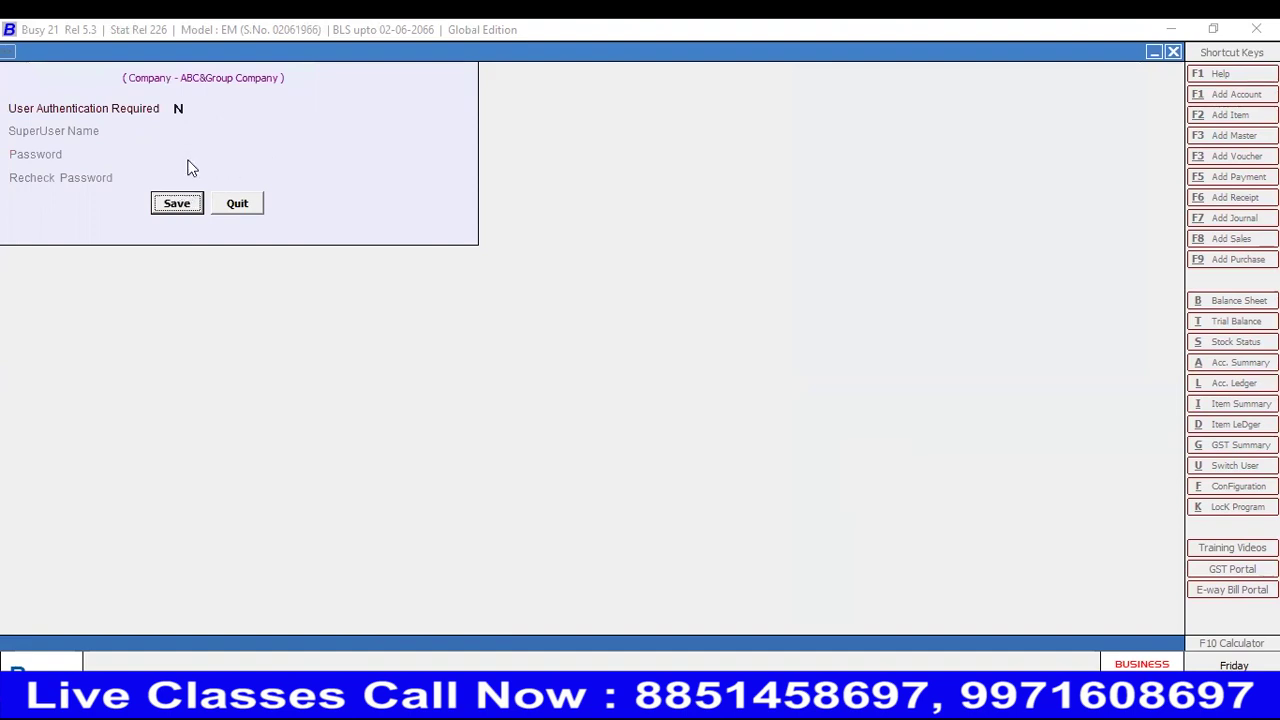
key(Up)
text(Y)
key(Return)
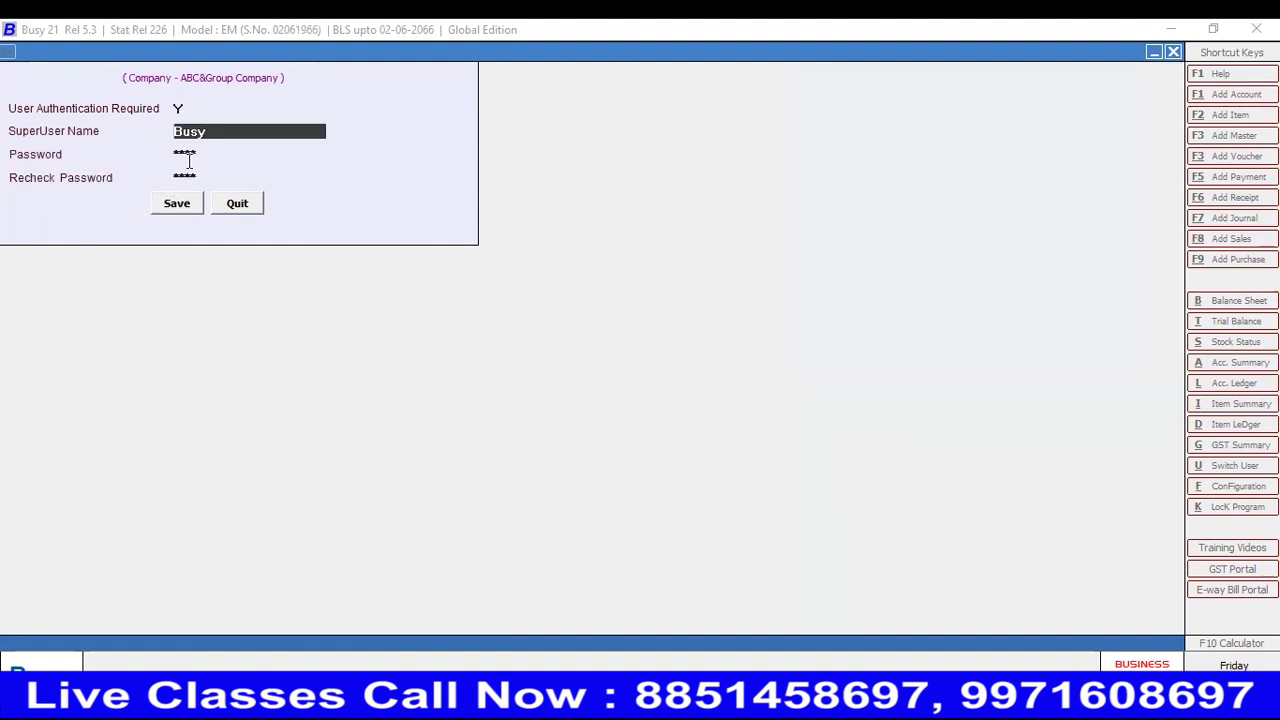
key(Return)
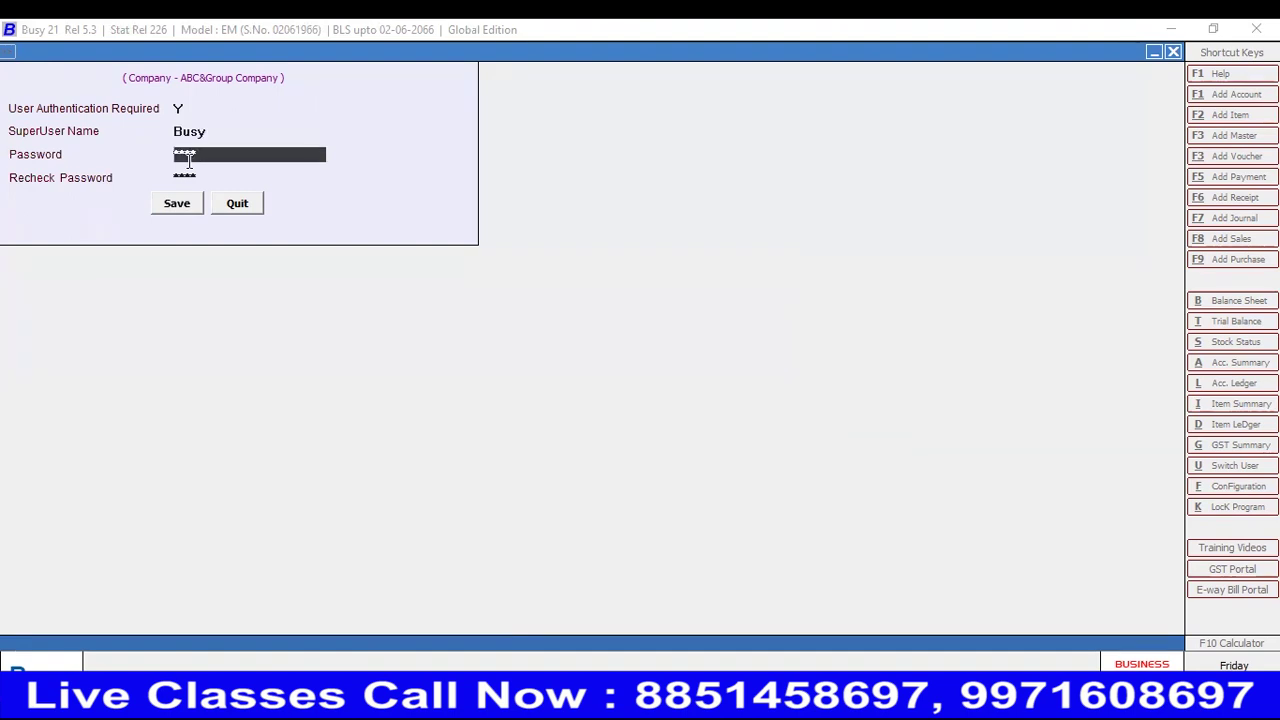
- Change the superuser name to 'Group', set authentication to N and save the settings
key(Up)
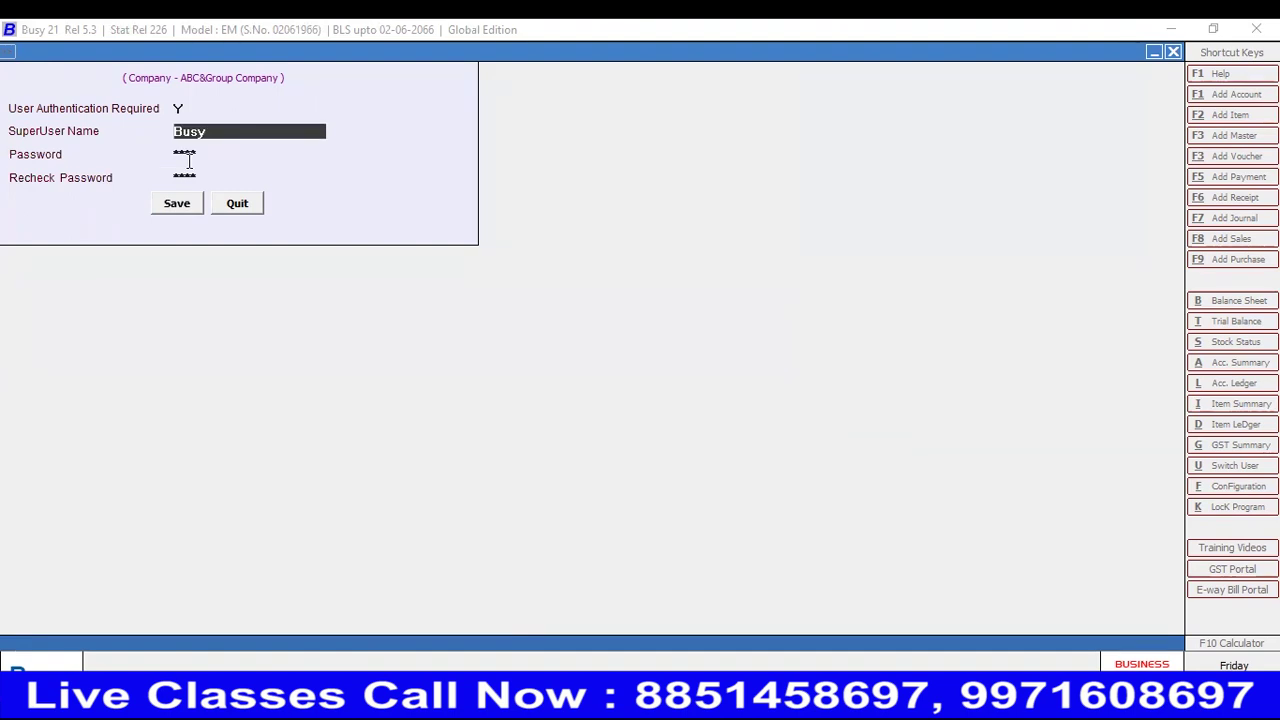
key(End)
key(BackSpace)
key(BackSpace)
key(BackSpace)
key(BackSpace)
text(Group)
key(Return)
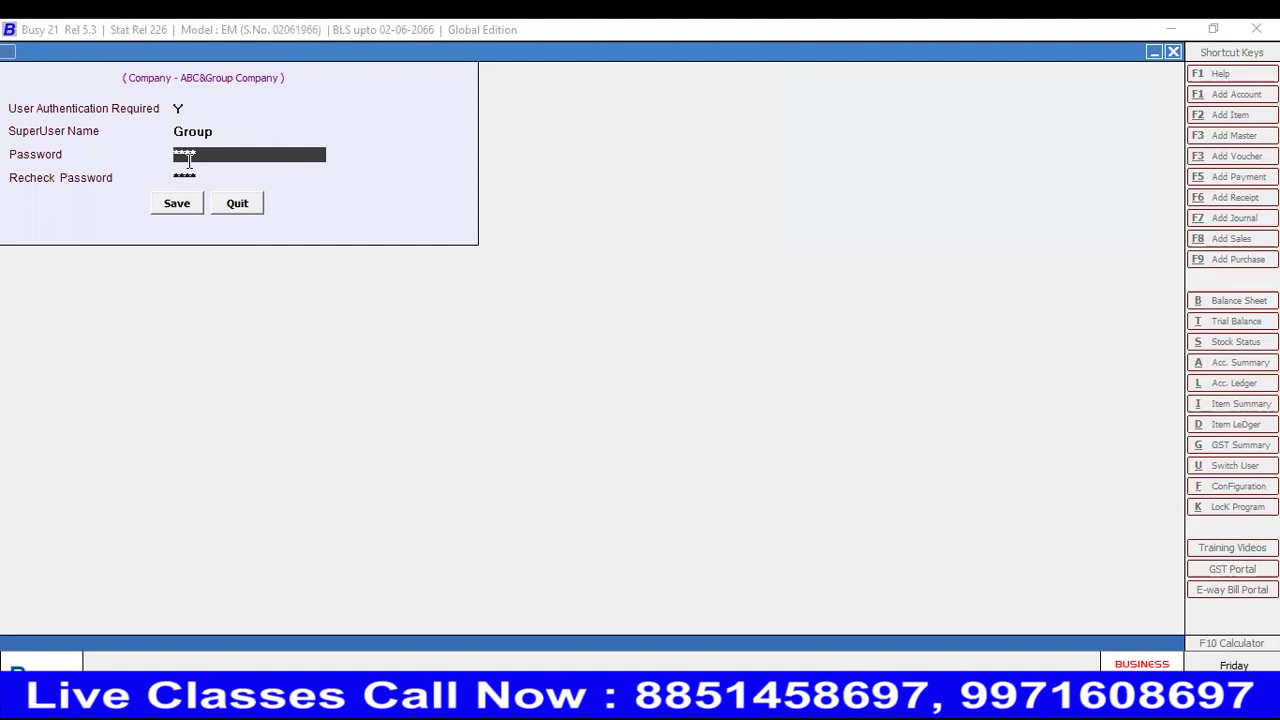
key(Up)
key(Up)
text(N)
key(Return)
key(Return)
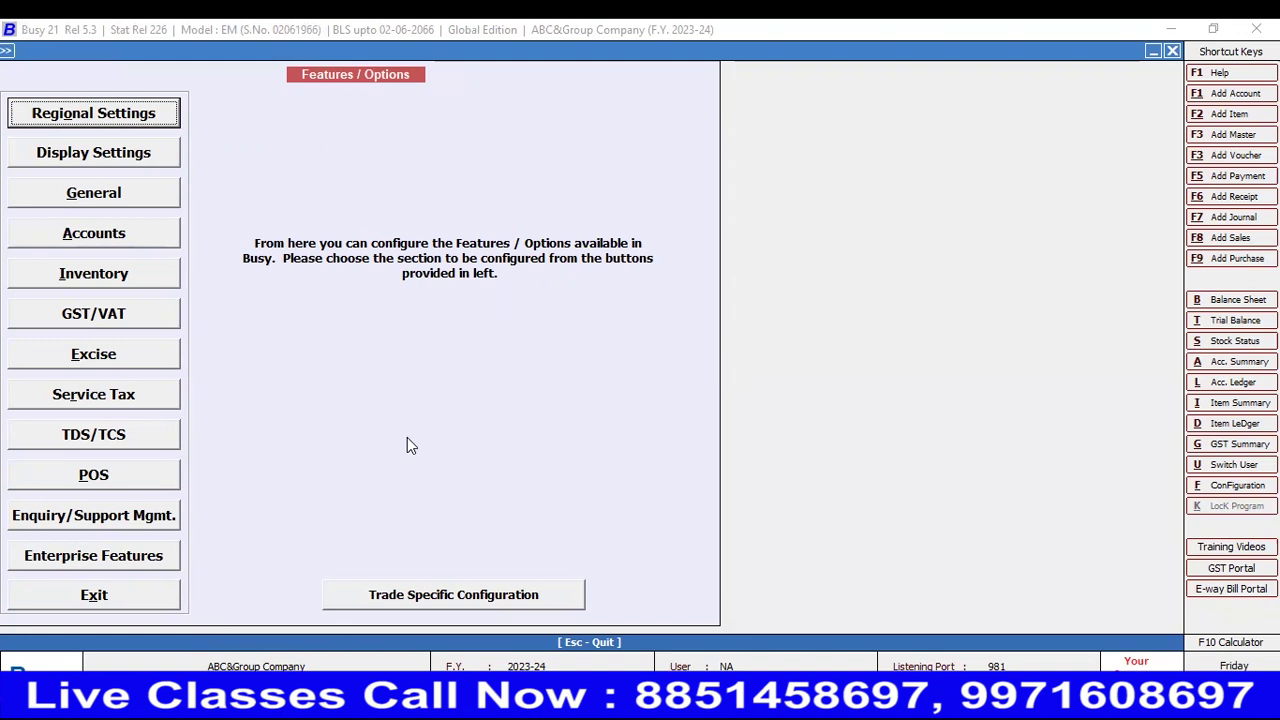
- Exit Features / Options without changes, leaving ABC&Group Company (F.Y. 2023-24) open
key(Escape)
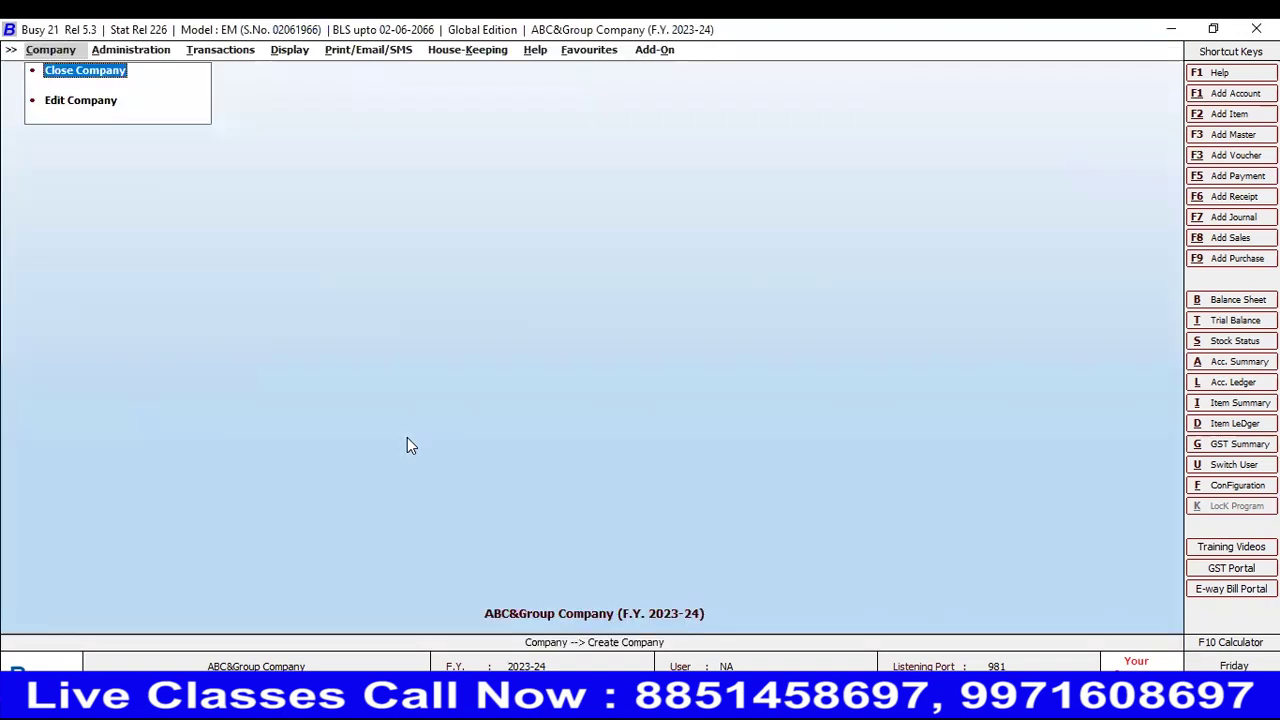
- Close the current company and reopen ABC&Group Company from the company list
key(Return)
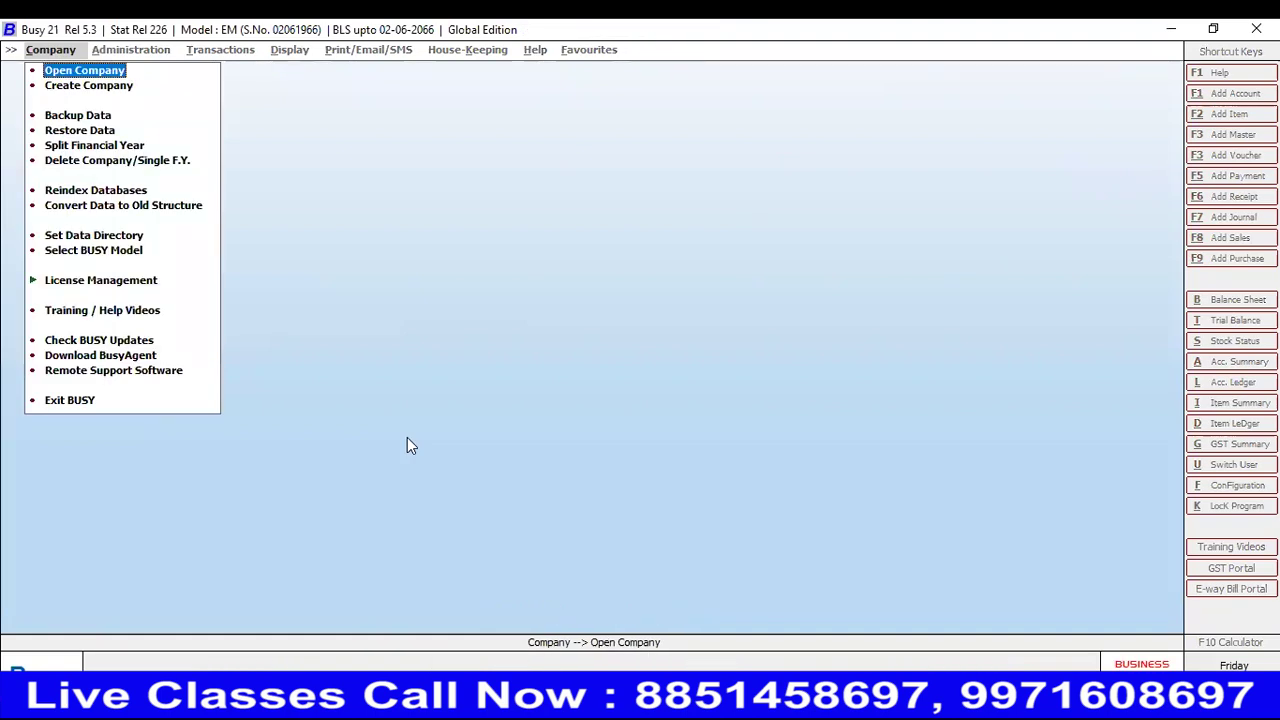
key(Down)
key(Up)
key(Return)
key(Up)
key(Up)
key(Up)
key(Up)
key(Up)
key(Up)
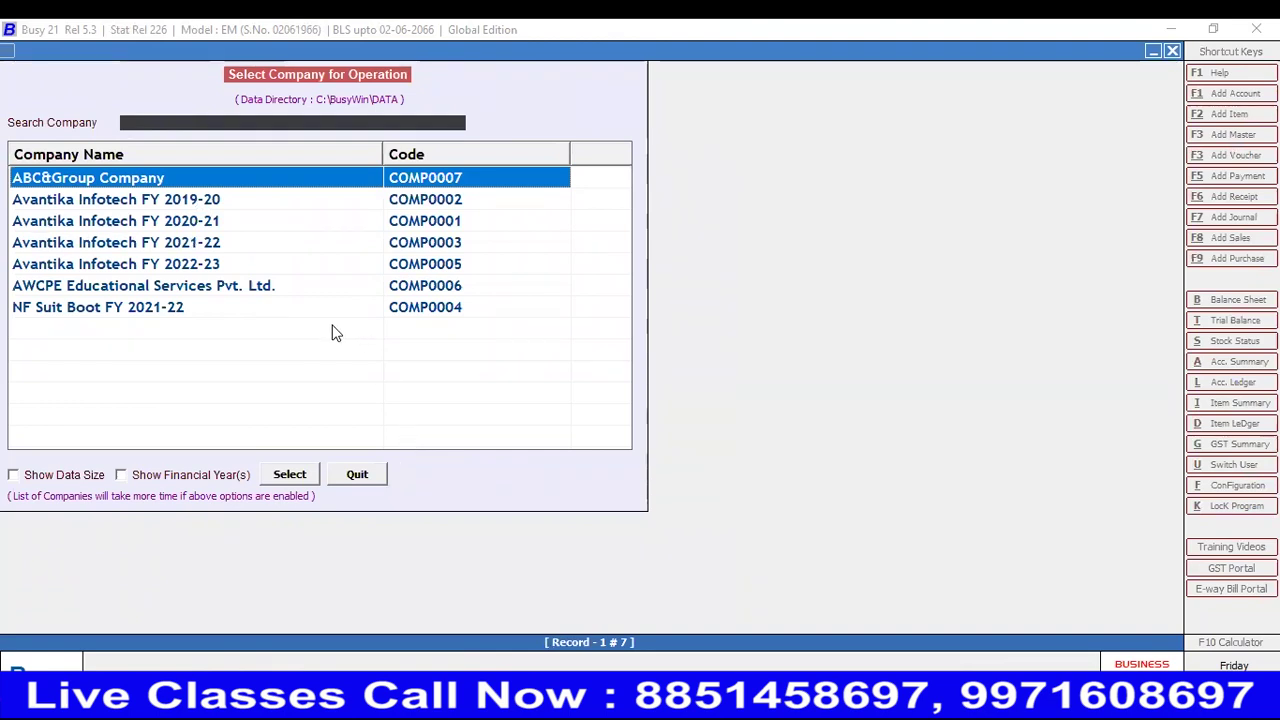
click(289, 474)
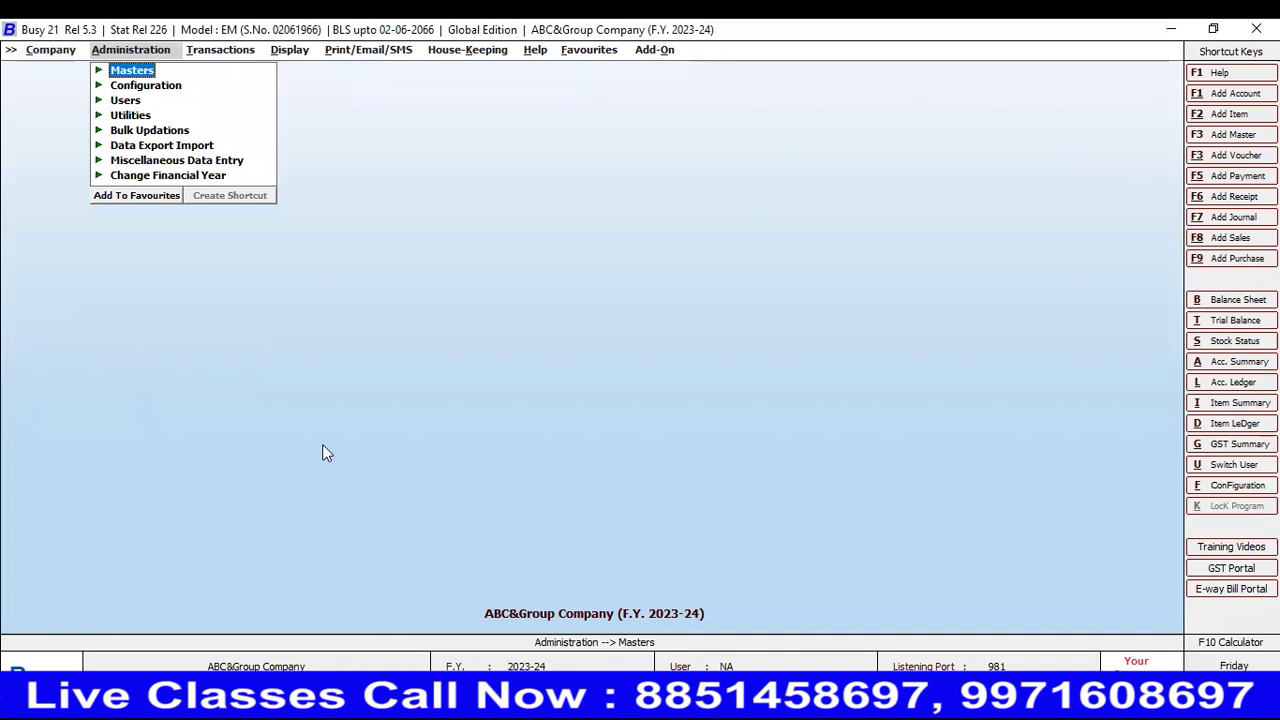
- Close ABC&Group Company again from the Company menu
key(Left)
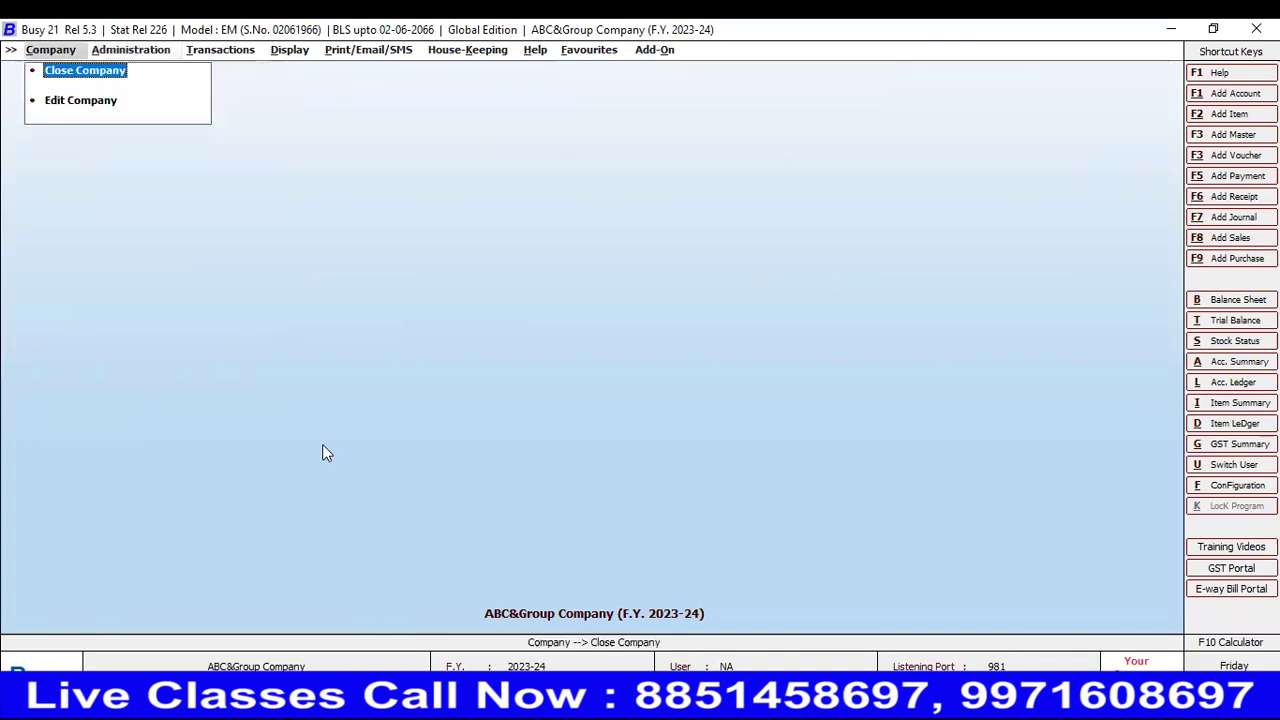
key(Escape)
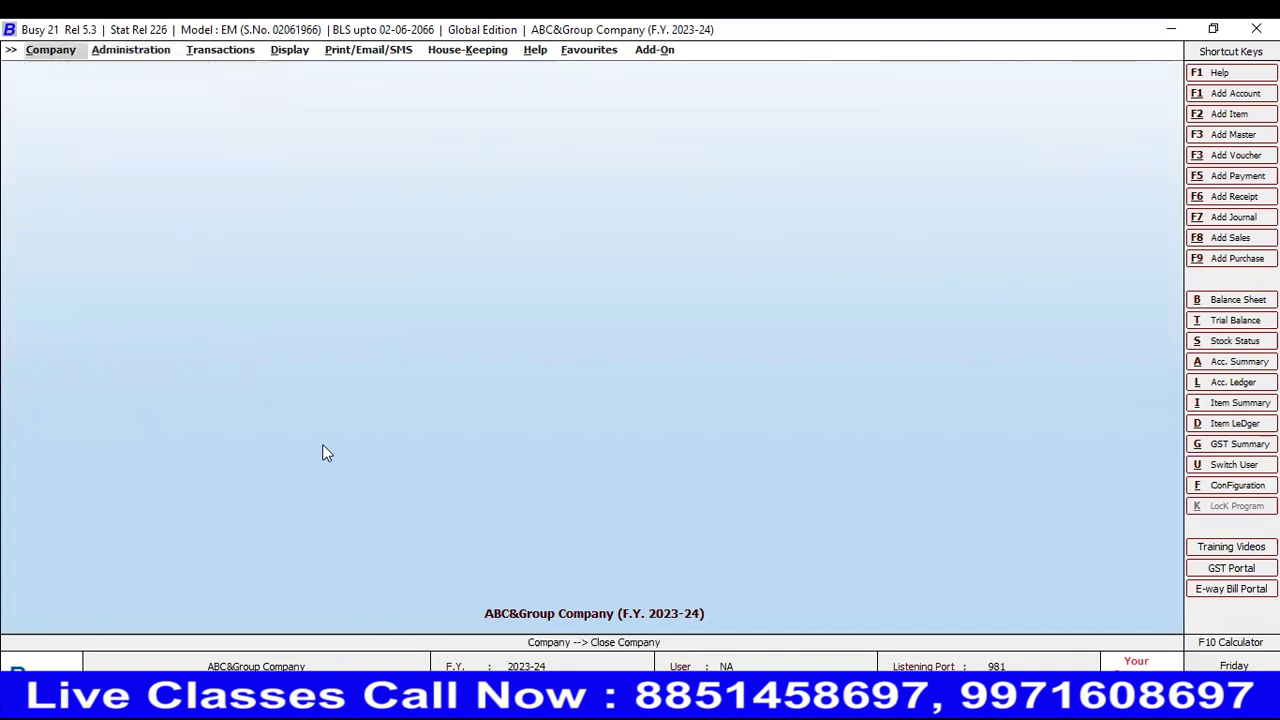
key(Return)
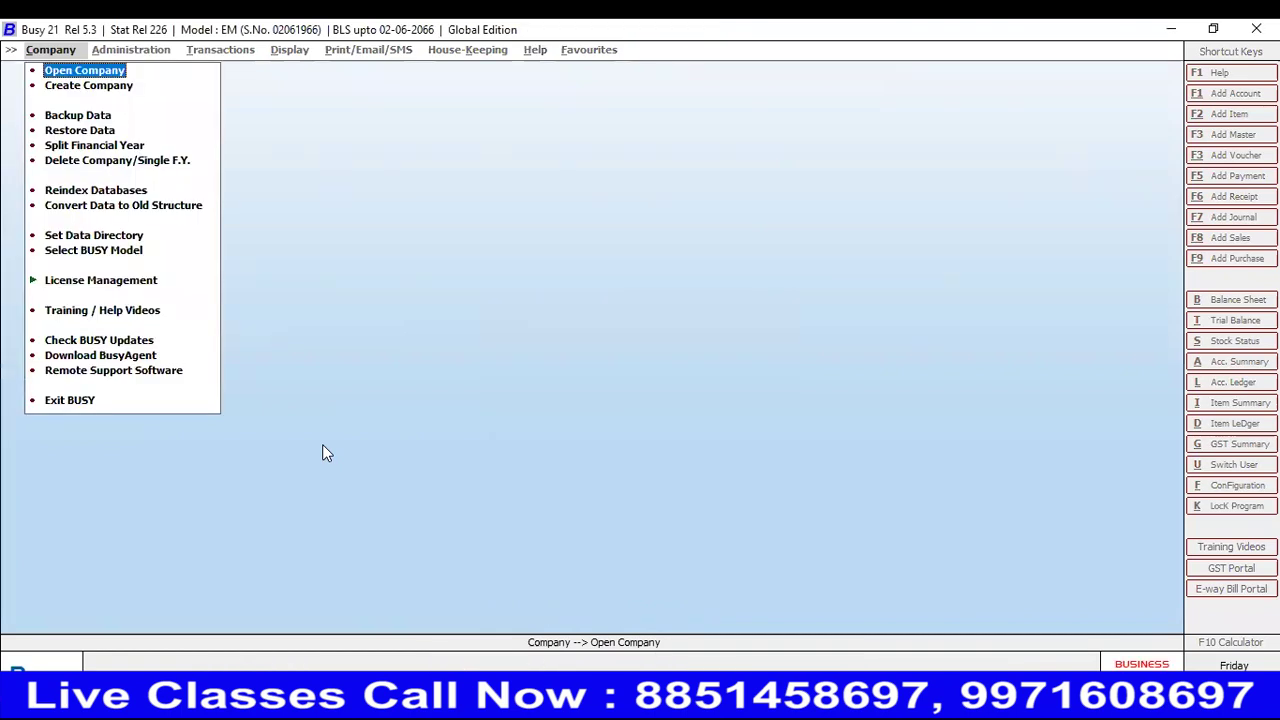
key(Down)
key(Down)
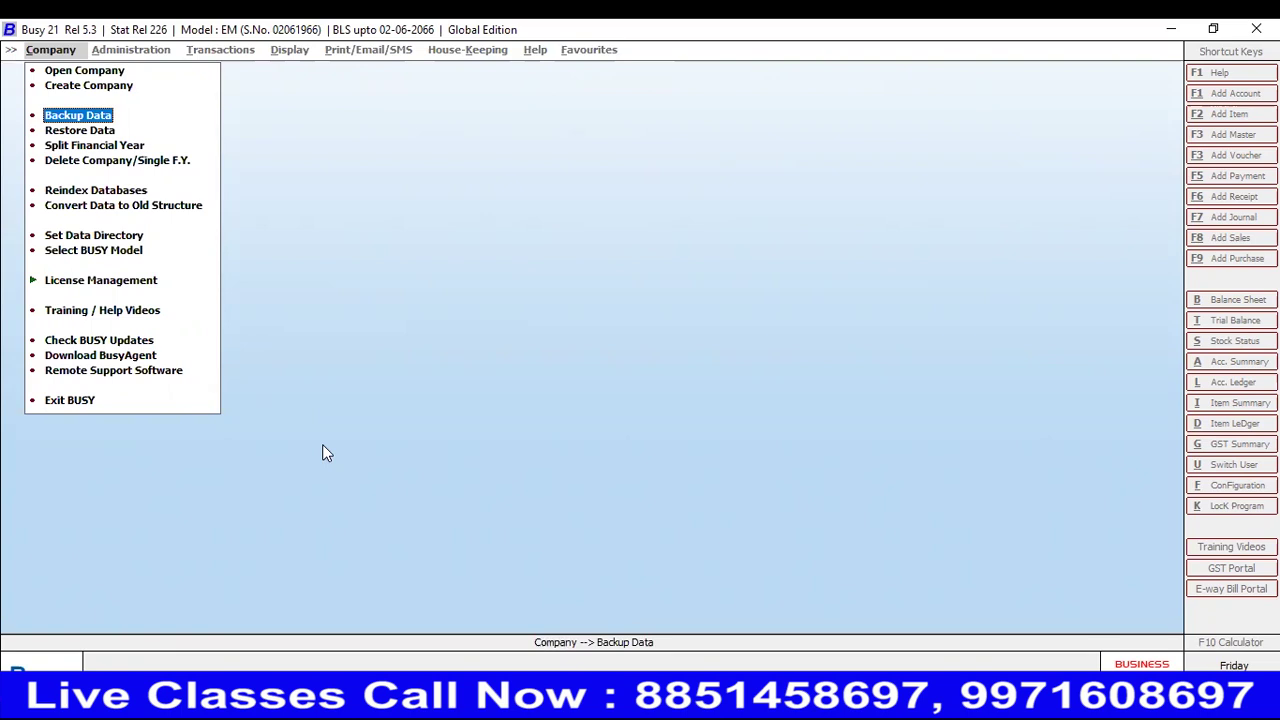
- Open the backup settings for ABC&Group Company from the Data Backup company list
key(Down)
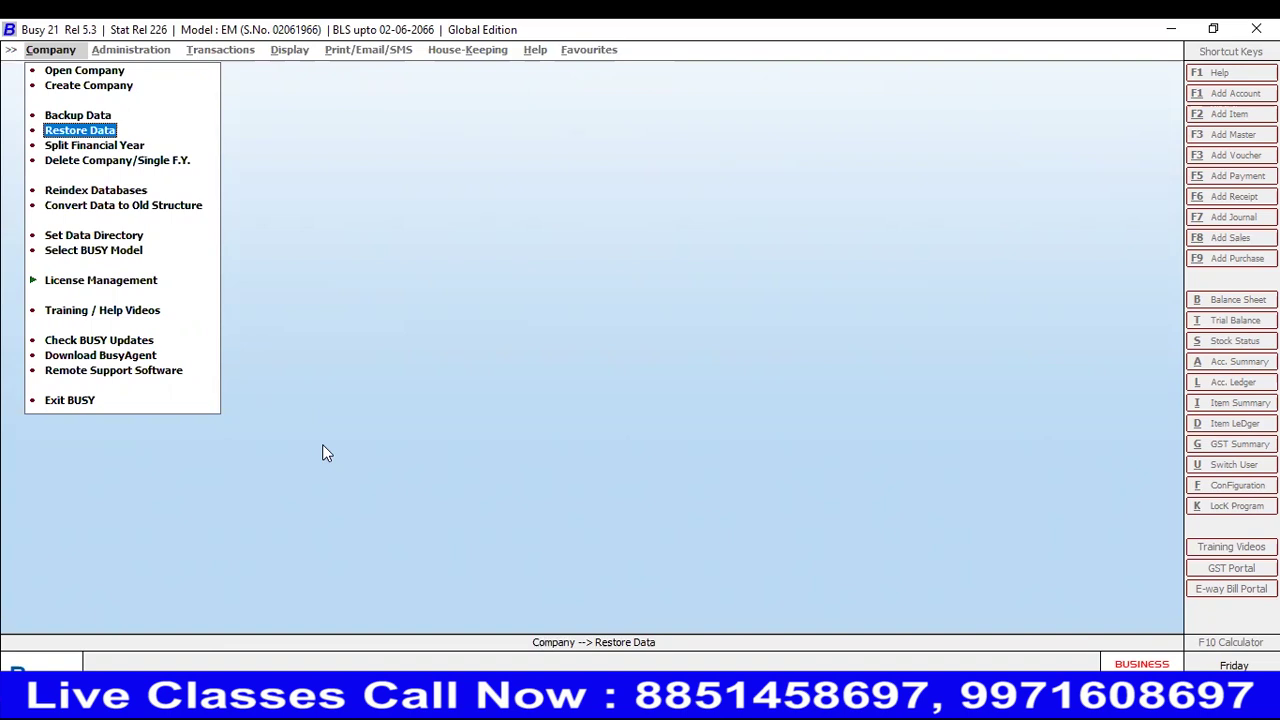
key(Up)
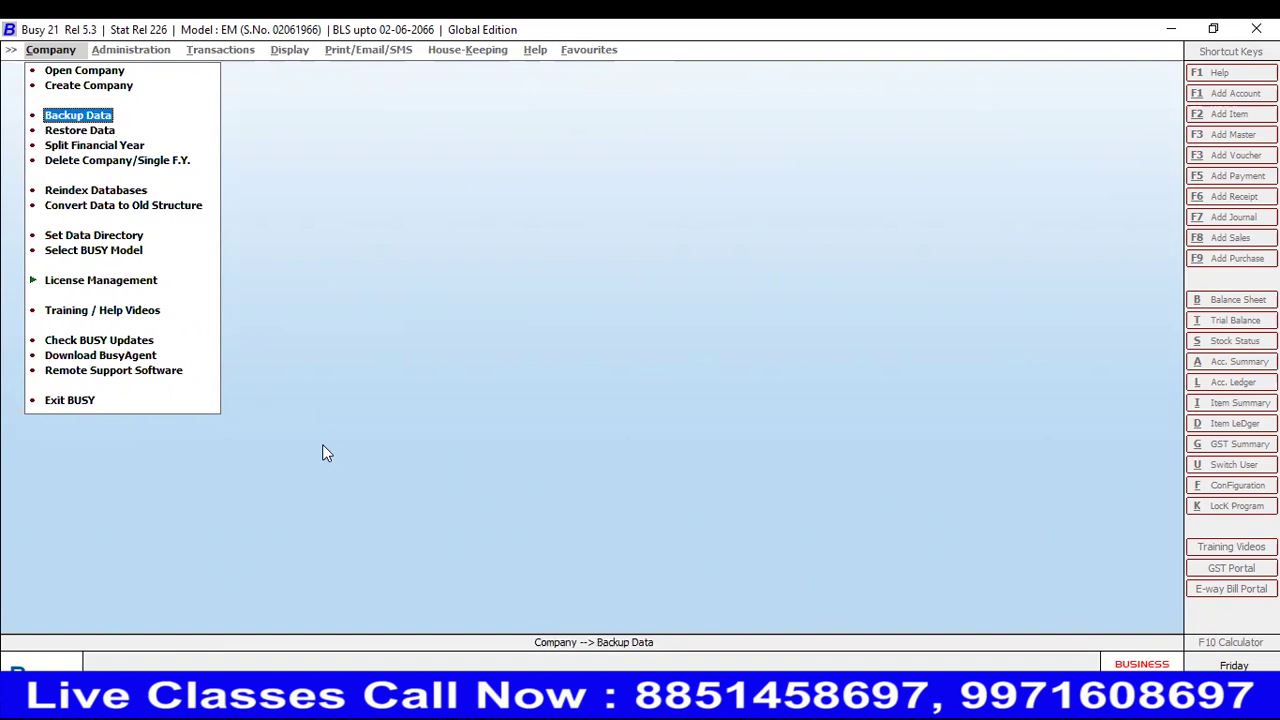
key(Return)
key(Down)
key(Up)
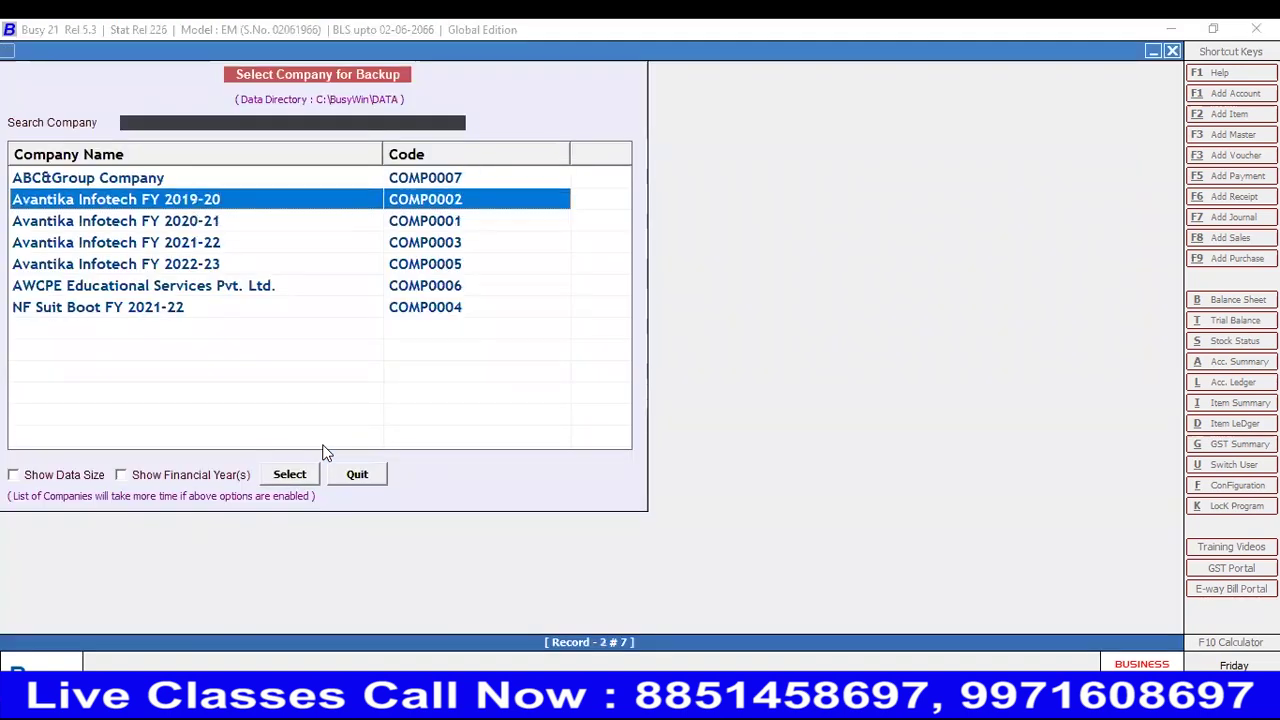
key(Up)
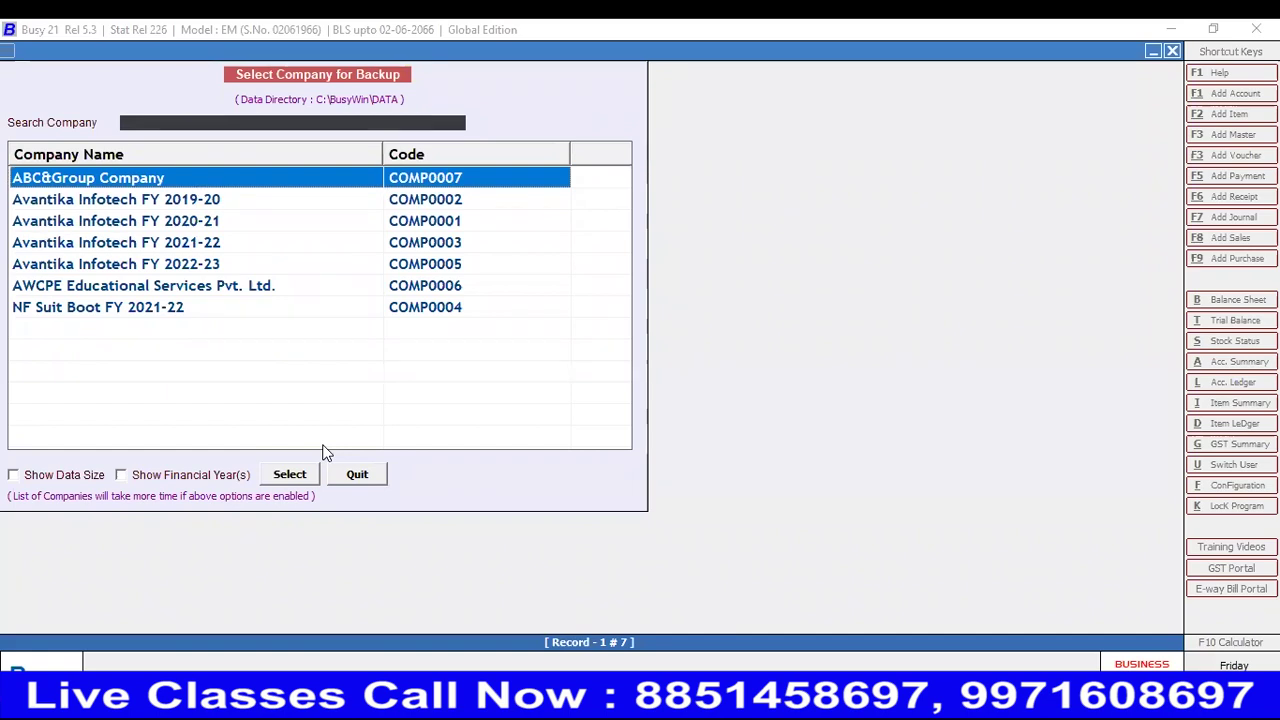
key(Return)
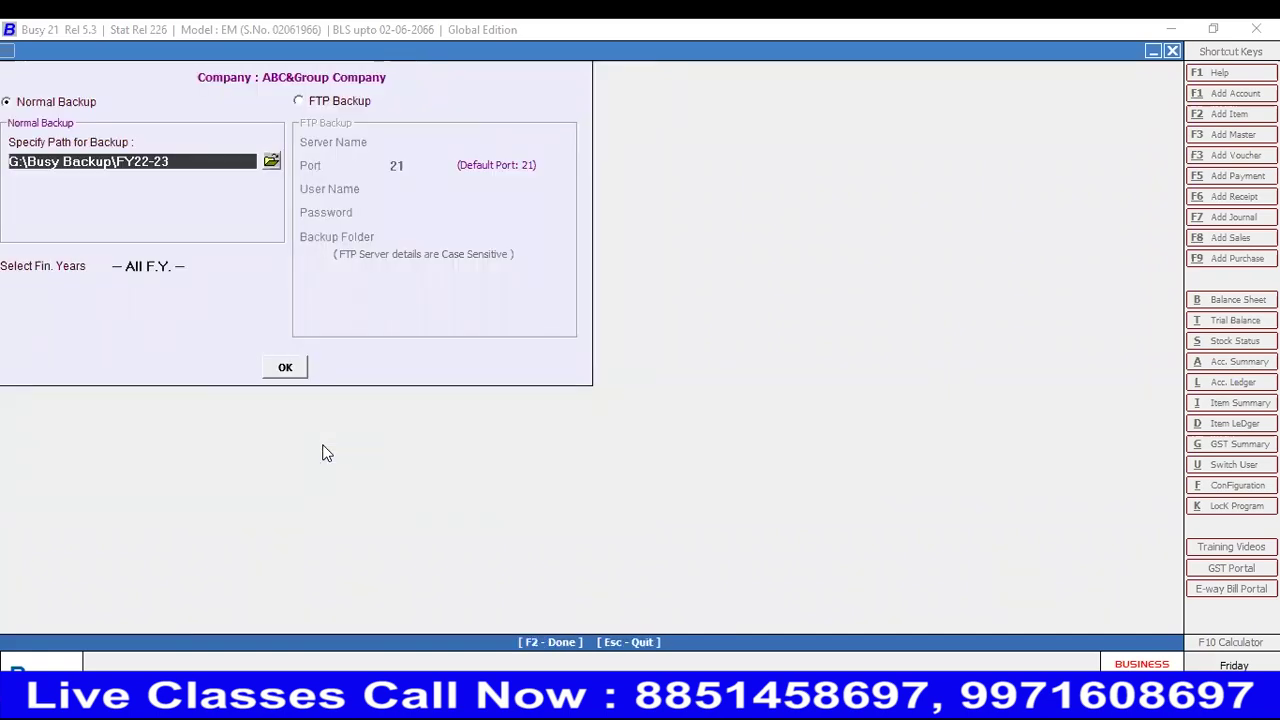
- Keep the current backup folder path and close the backup company list
click(268, 159)
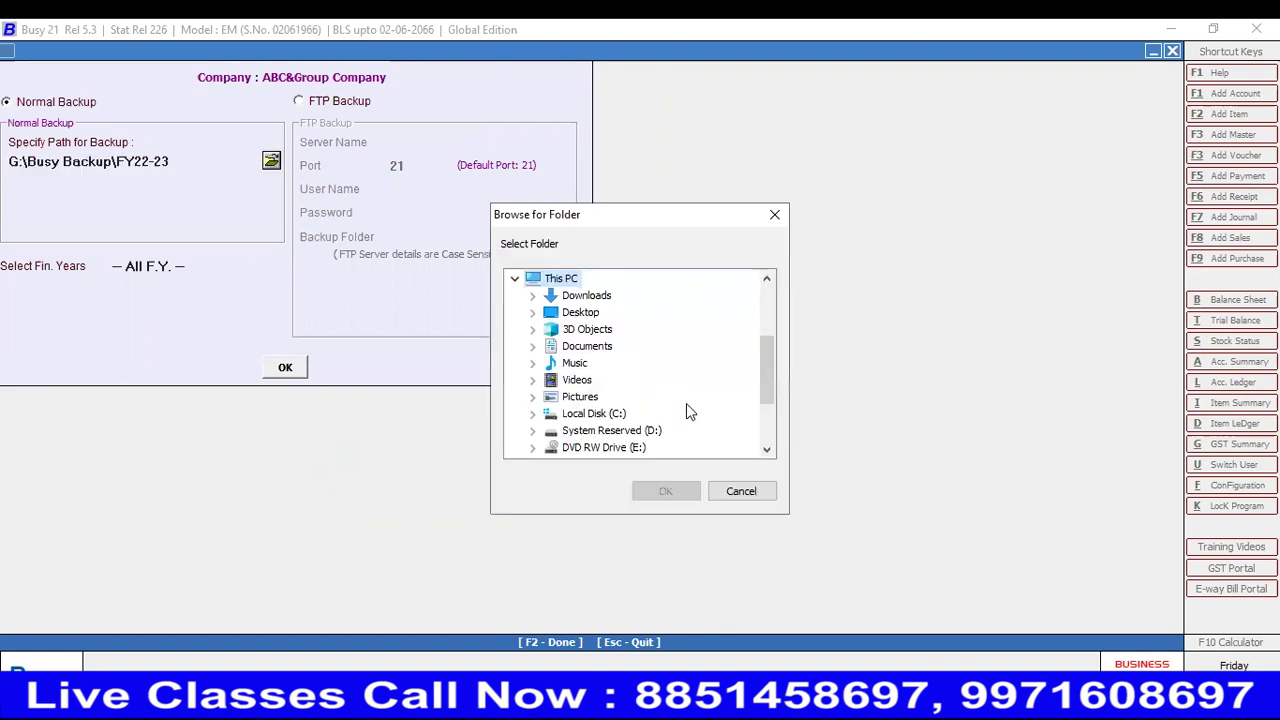
key(Escape)
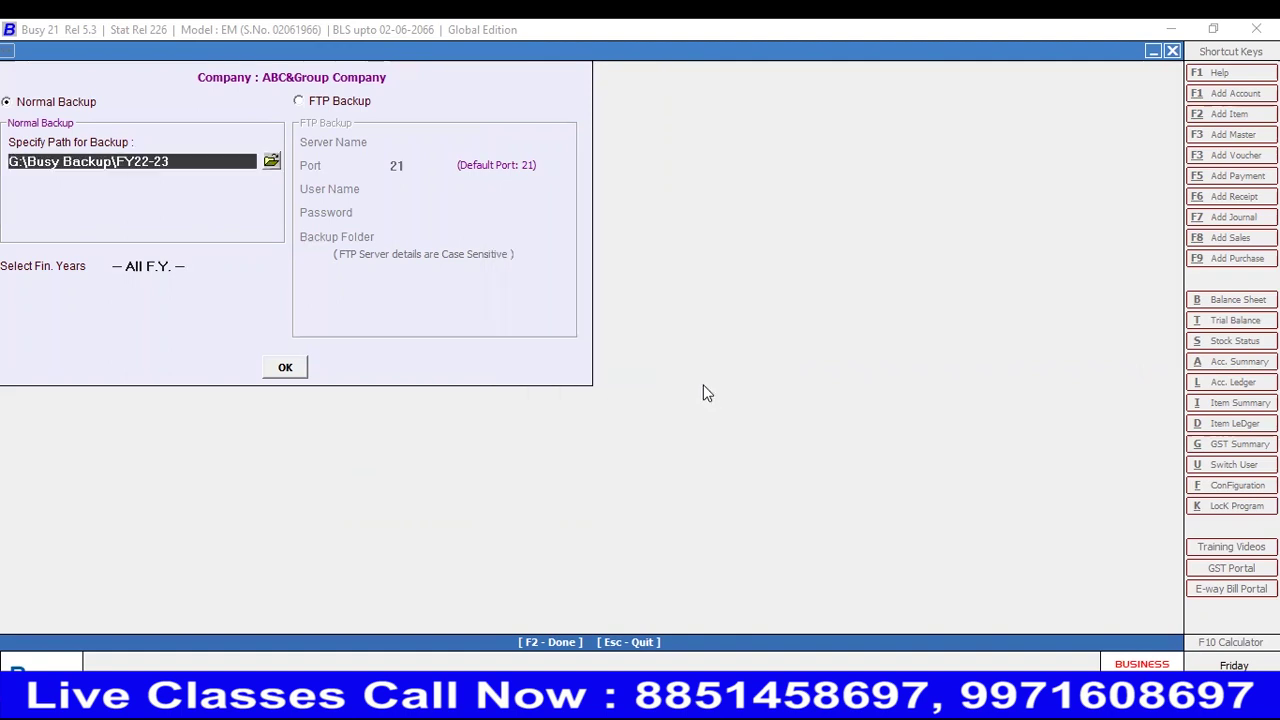
key(F2)
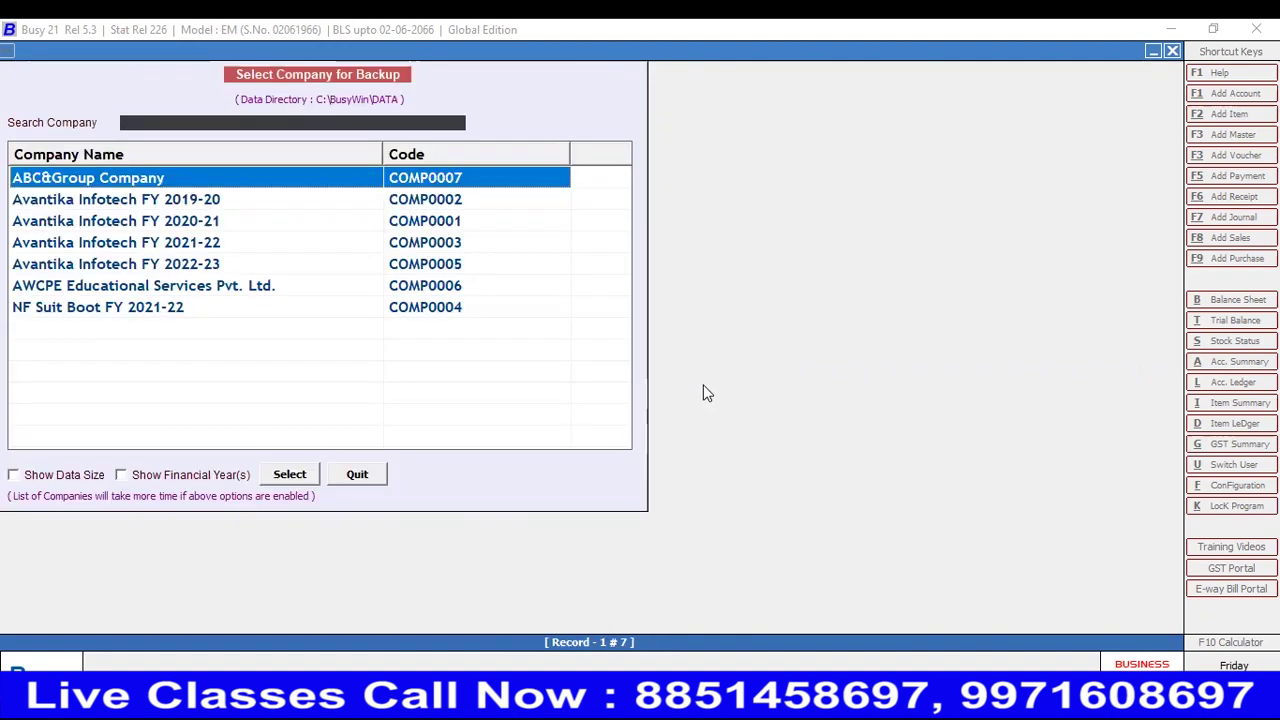
key(Escape)
key(Down)
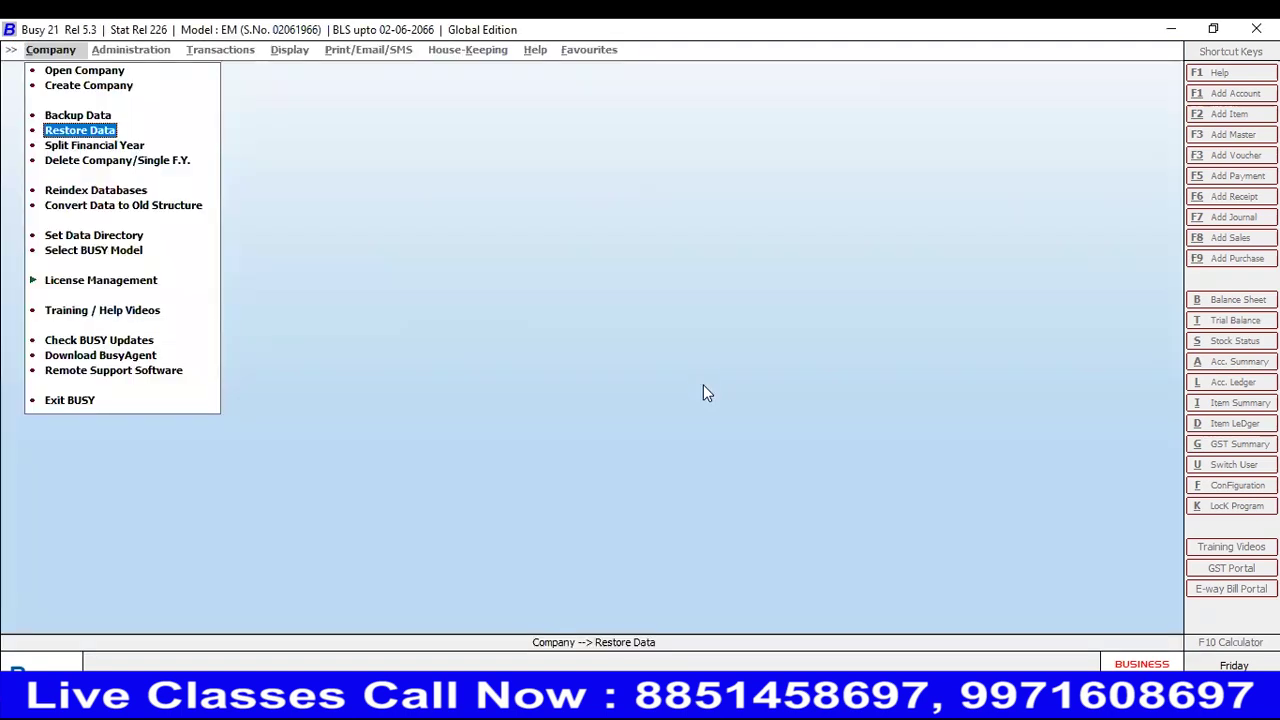
- Point Restore Data at the G:\Busy Backup\FY22-23 folder, then exit the restoration window
key(Return)
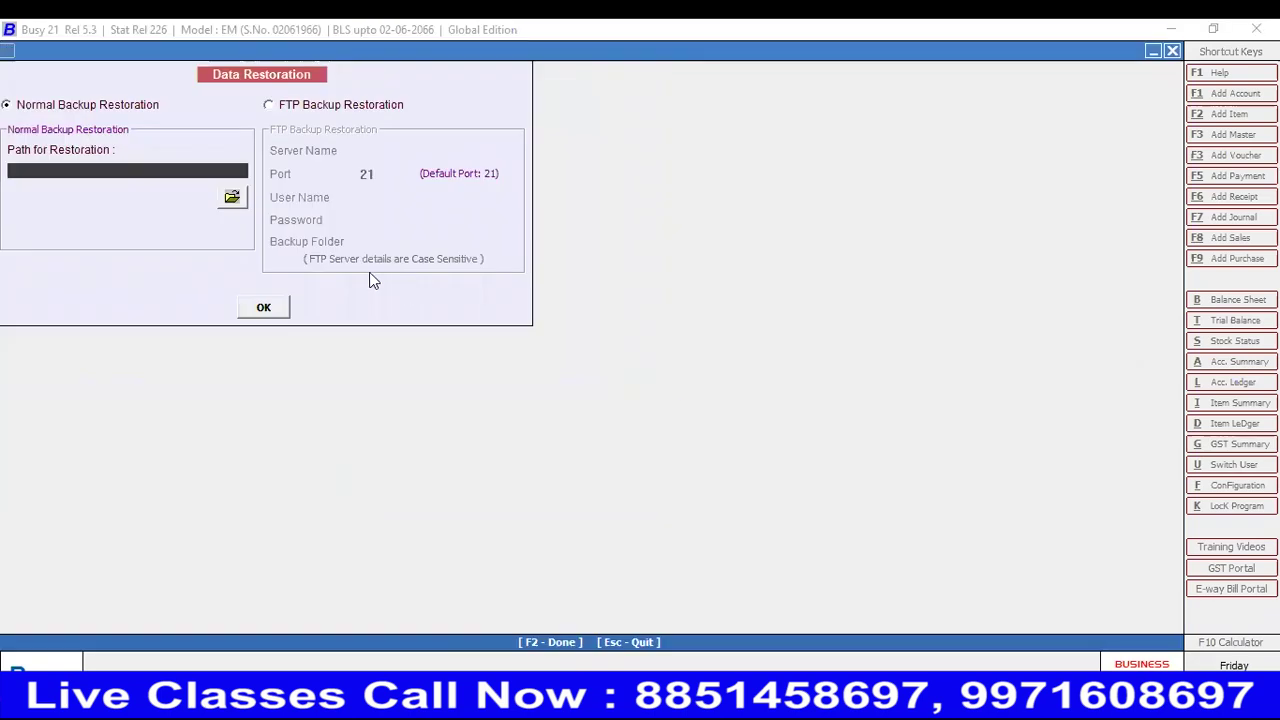
click(232, 196)
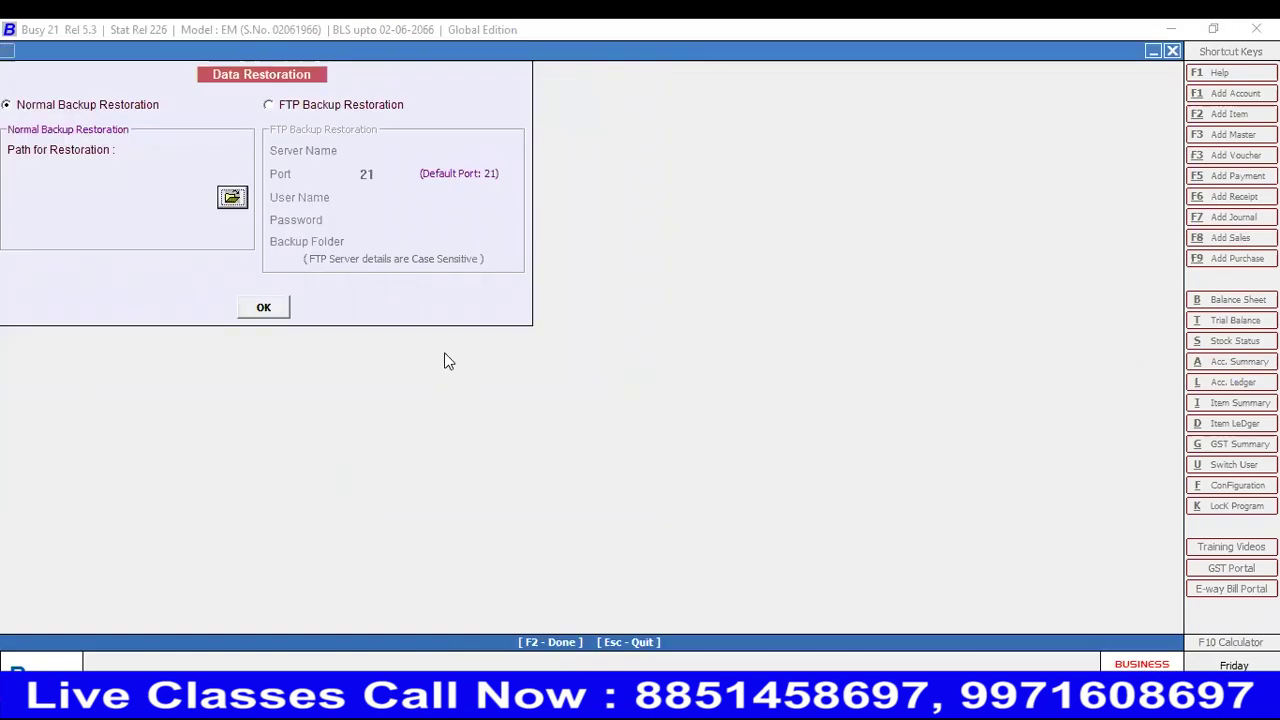
drag(765, 366, 768, 420)
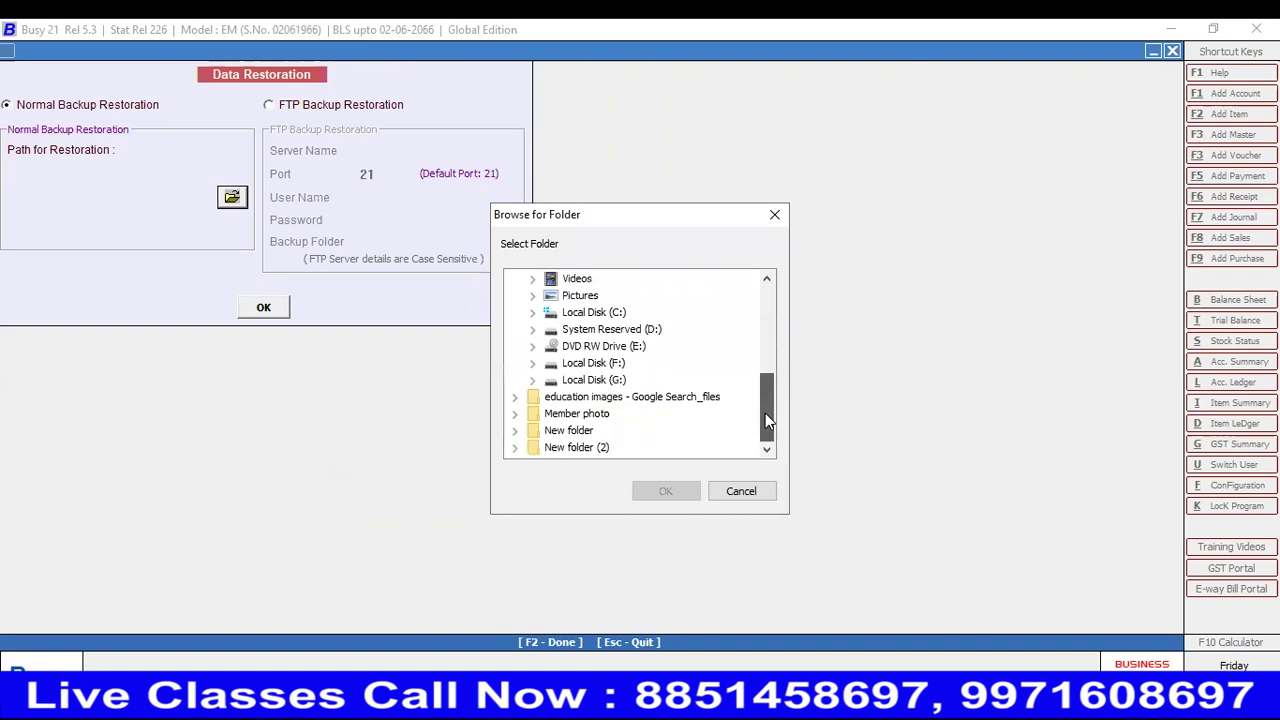
double_click(587, 382)
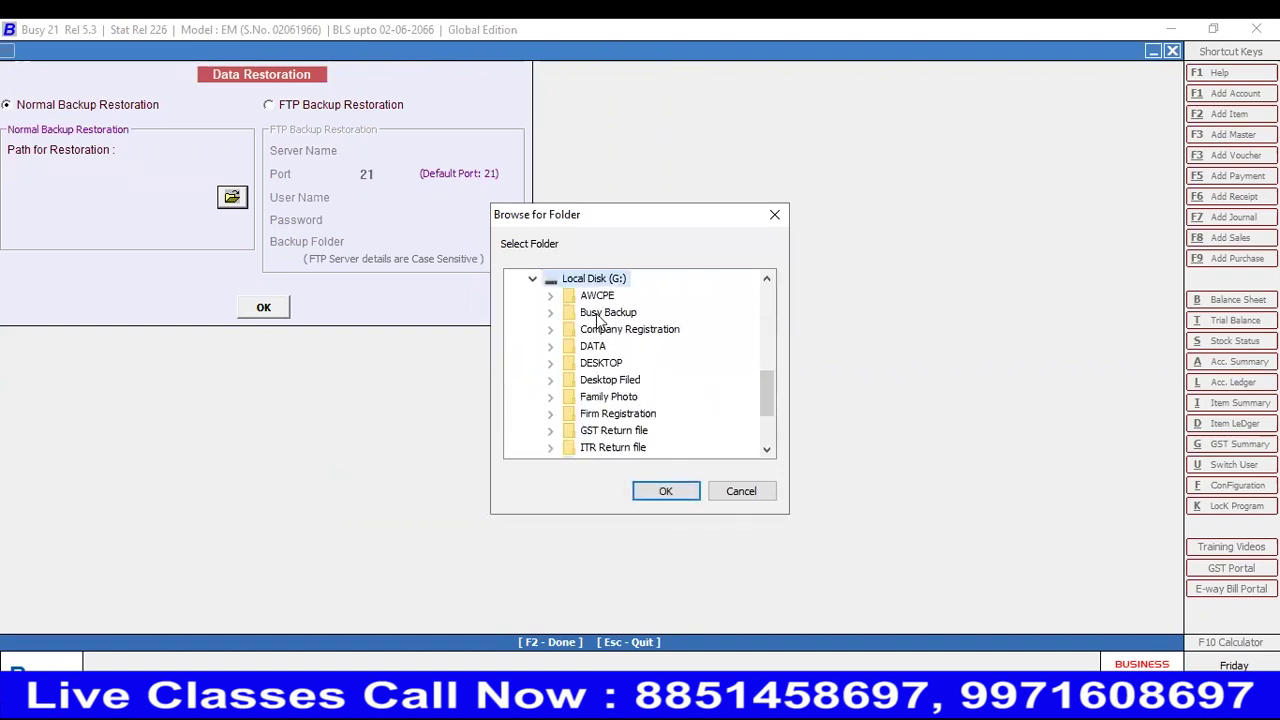
double_click(605, 313)
click(586, 380)
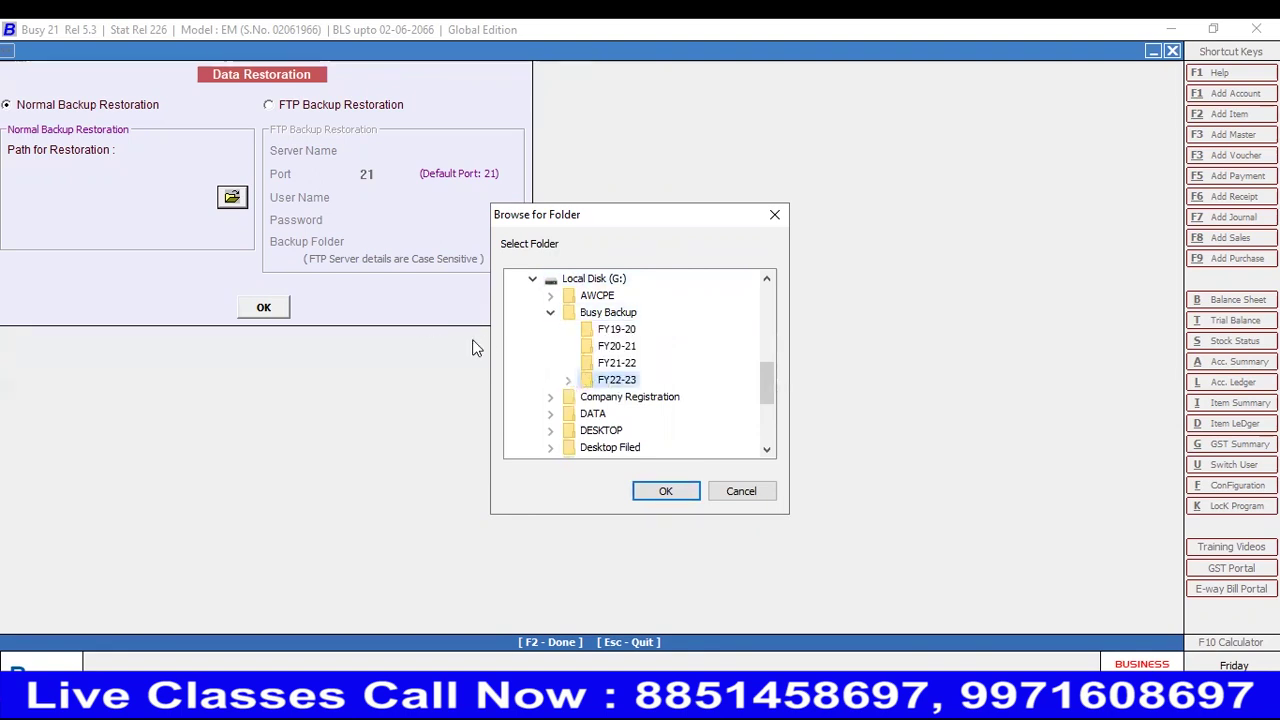
click(683, 490)
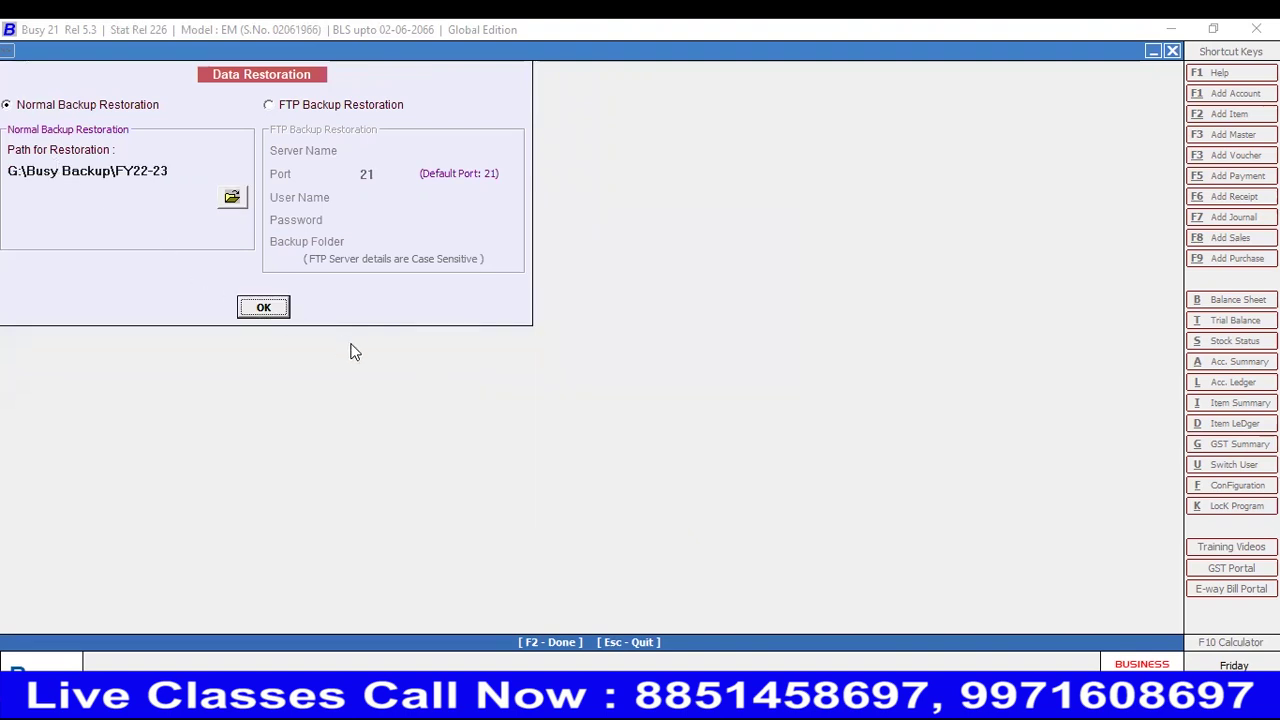
key(Escape)
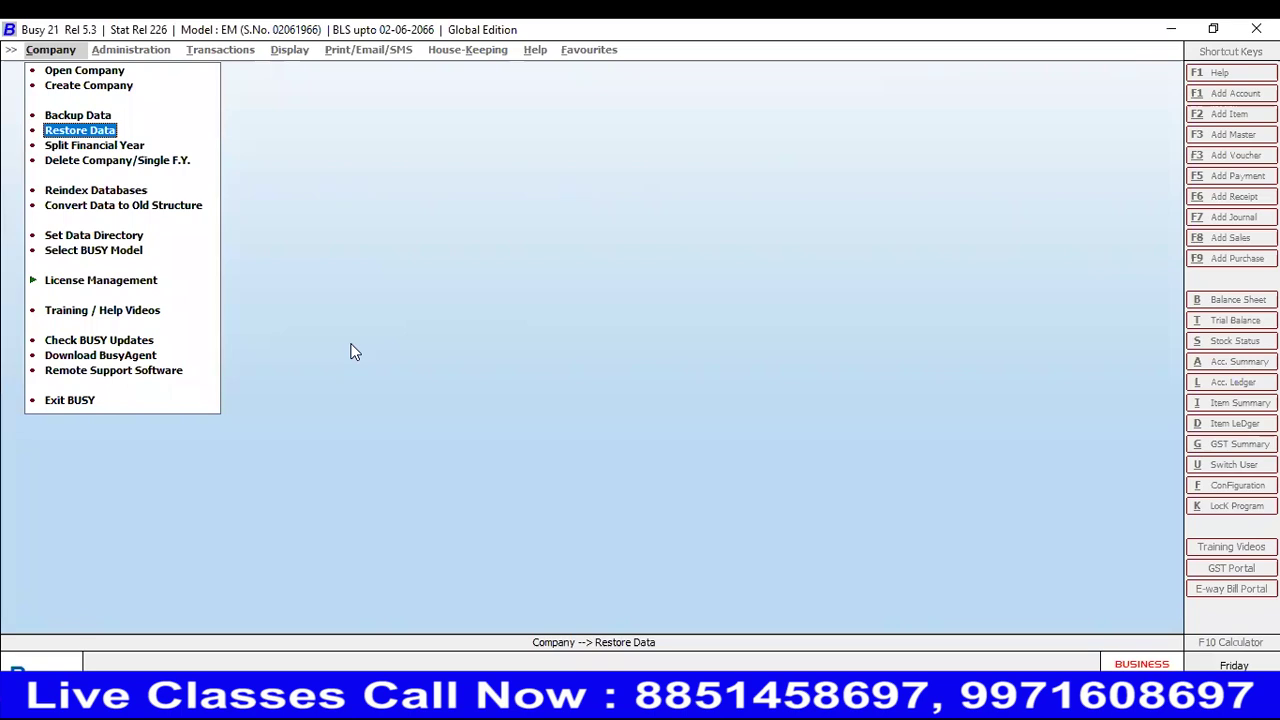
key(Down)
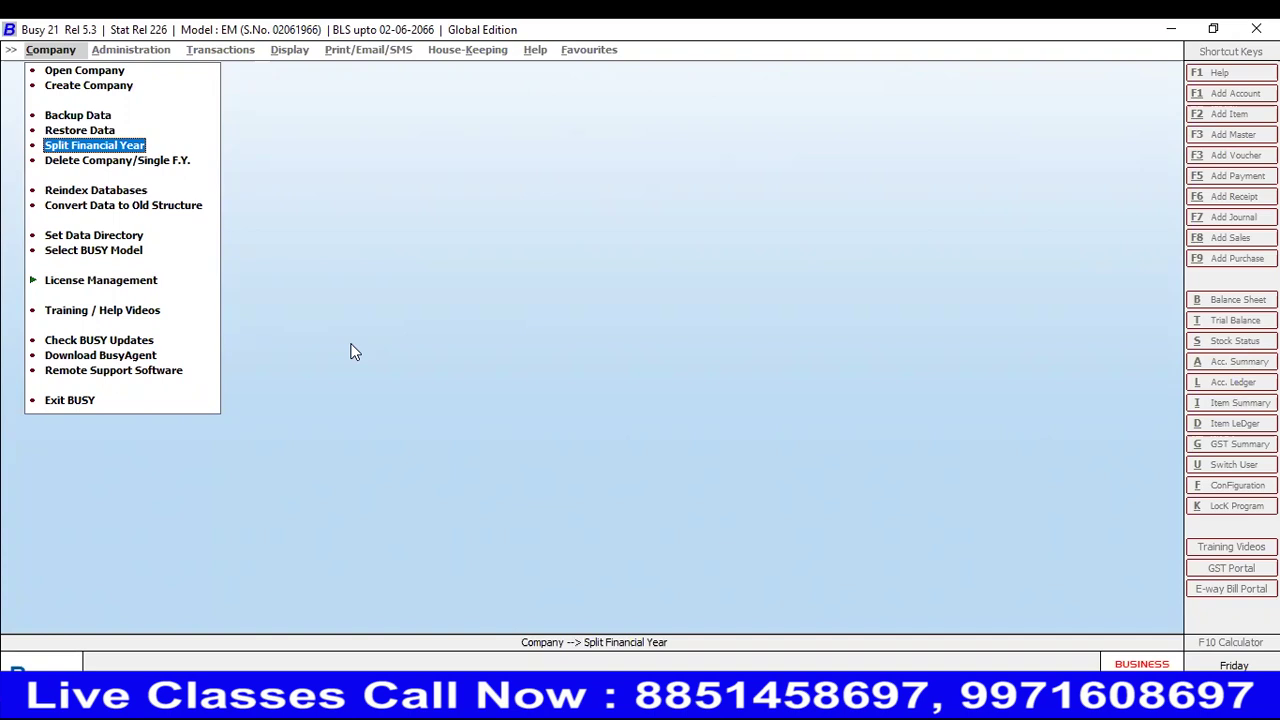
key(Return)
key(Down)
key(Up)
key(Down)
key(Return)
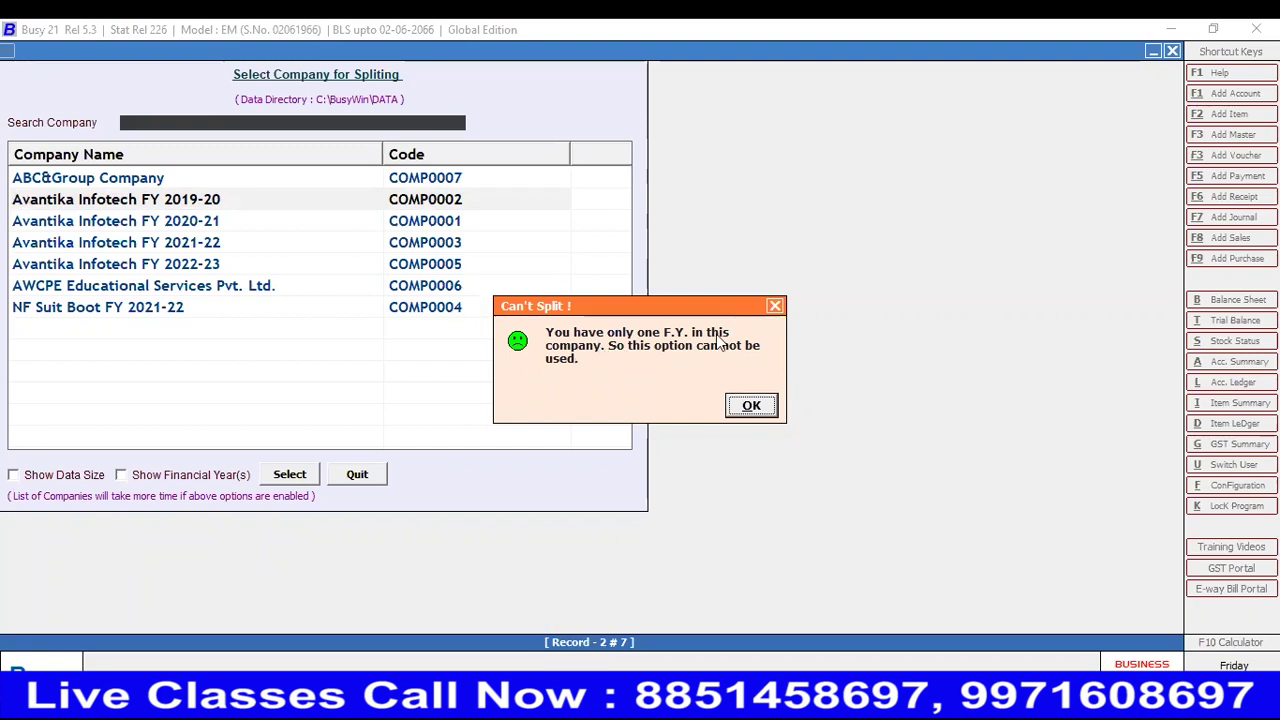
key(Return)
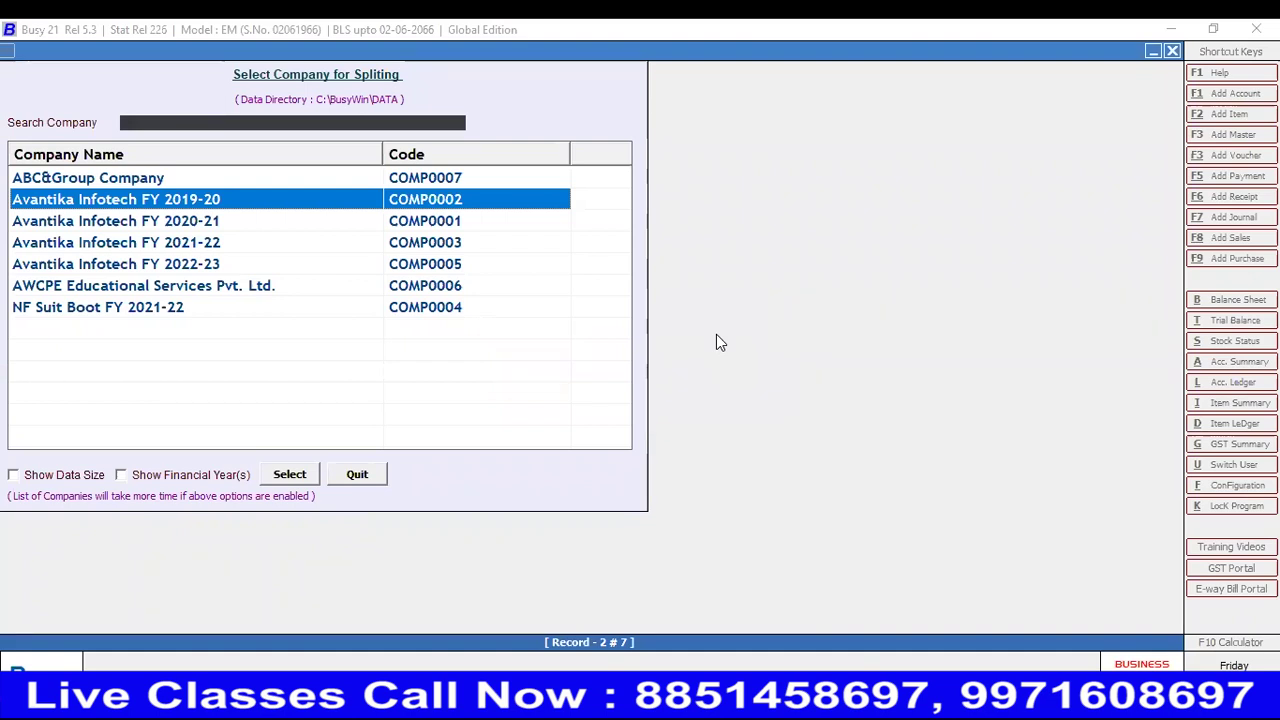
key(Escape)
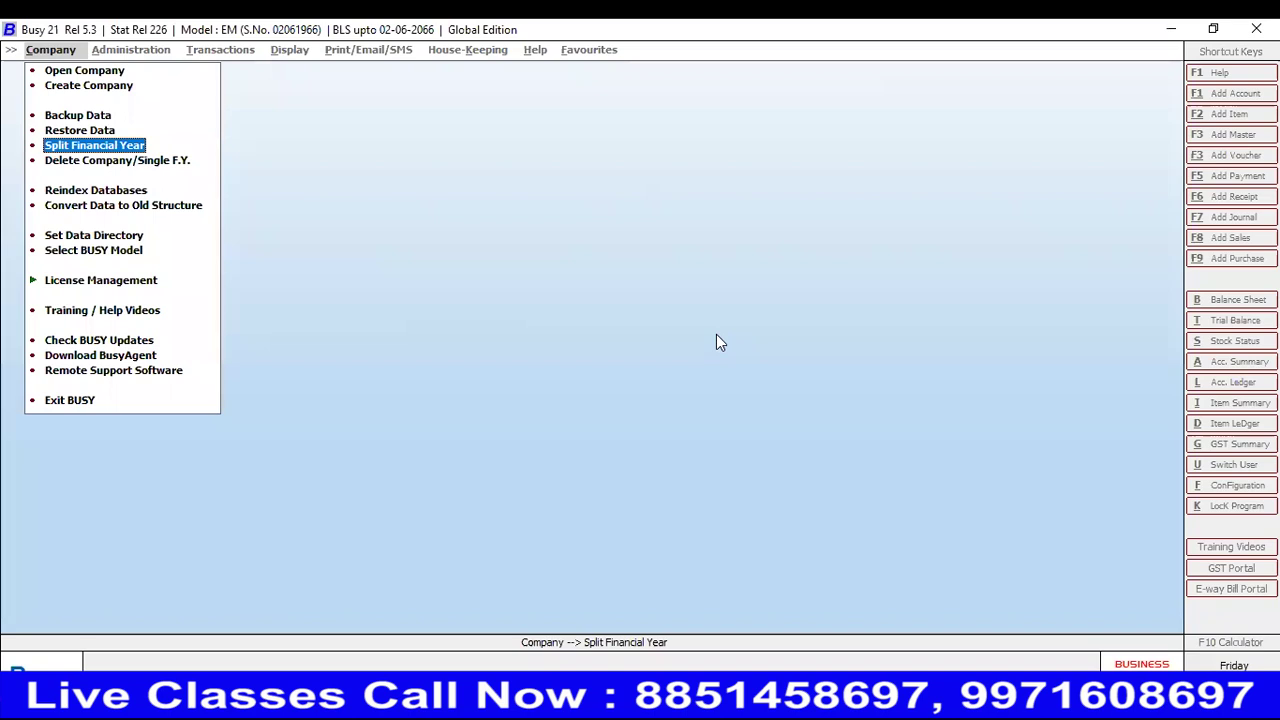
key(Down)
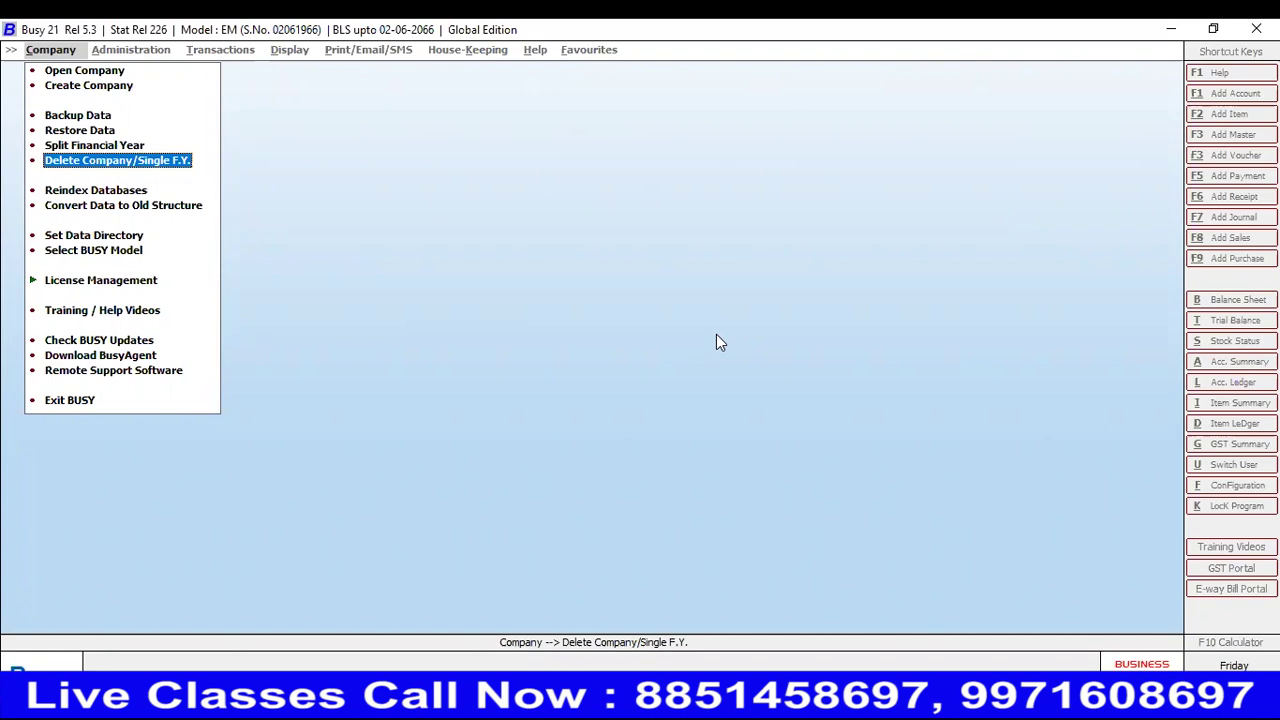
- Delete ABC&Group Company as a Complete Company, confirming deletion and acknowledging success
key(Return)
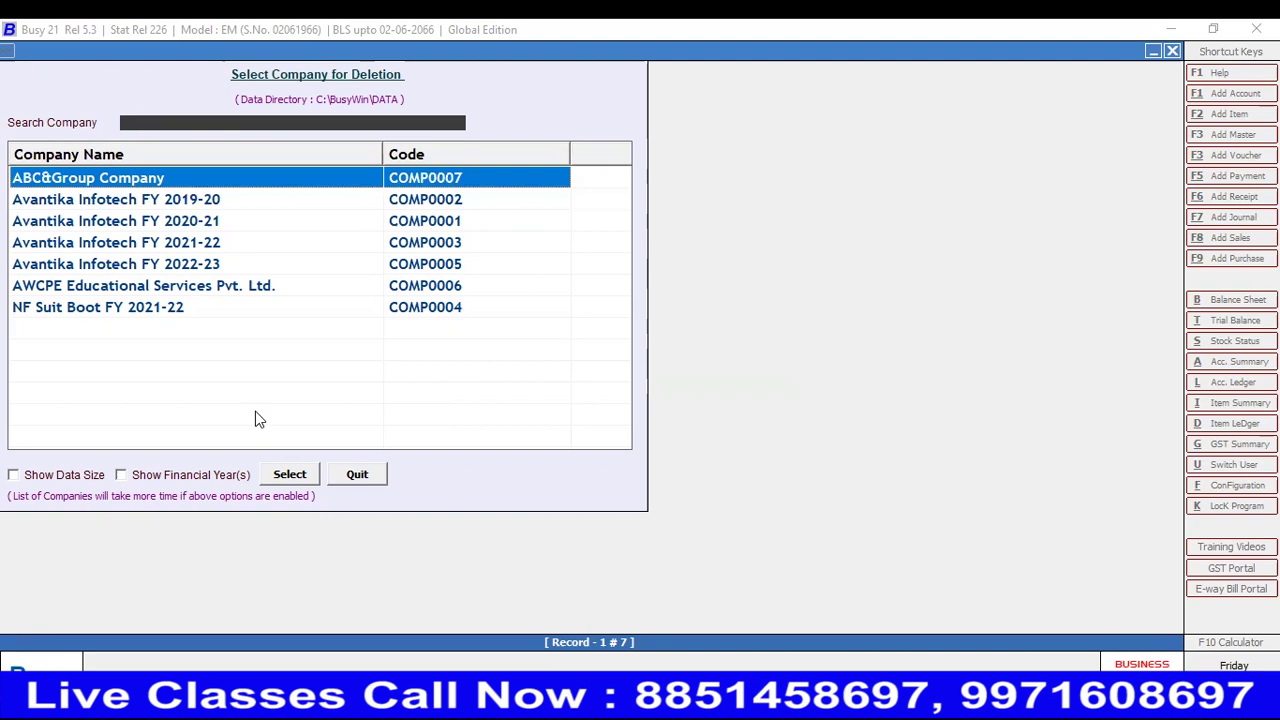
click(281, 474)
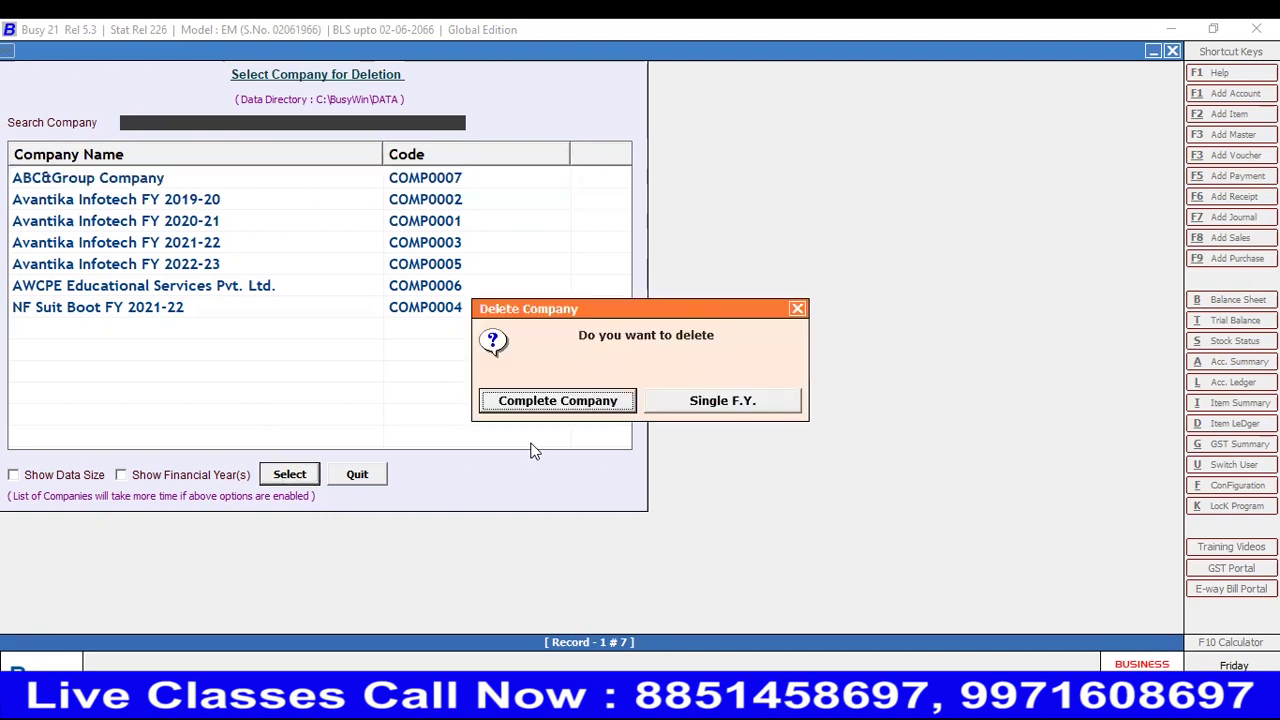
click(581, 401)
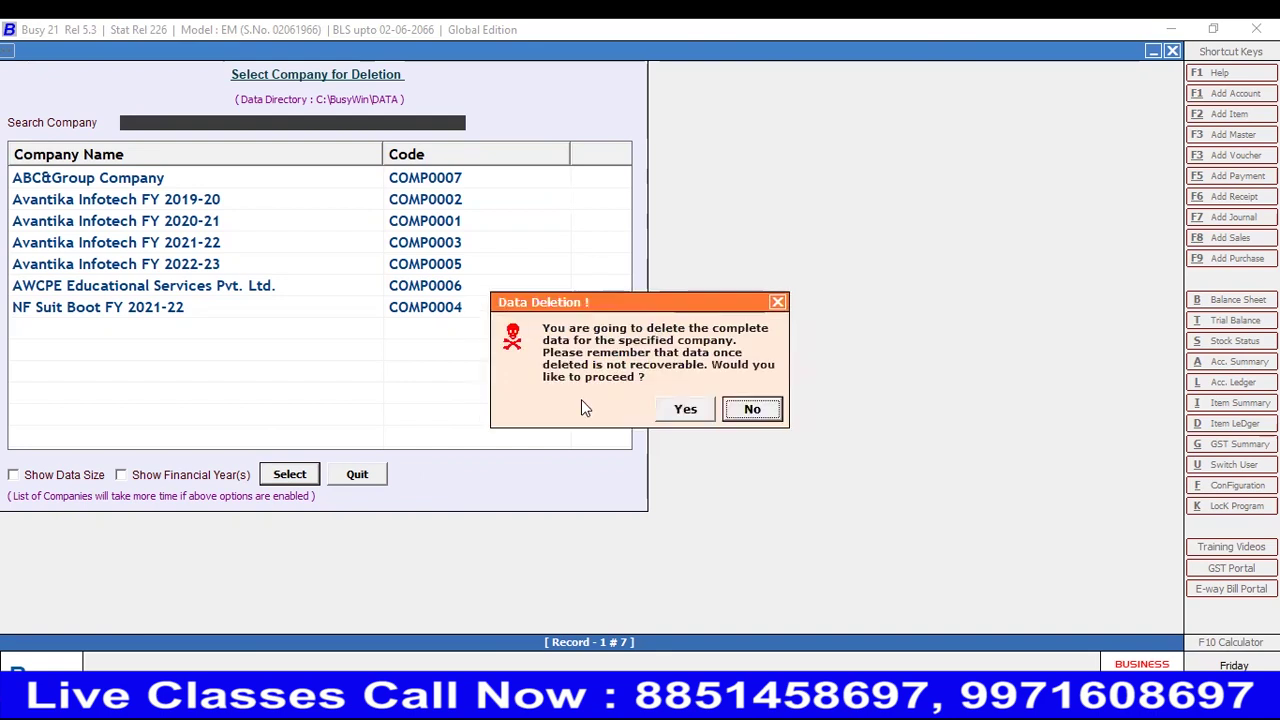
click(695, 413)
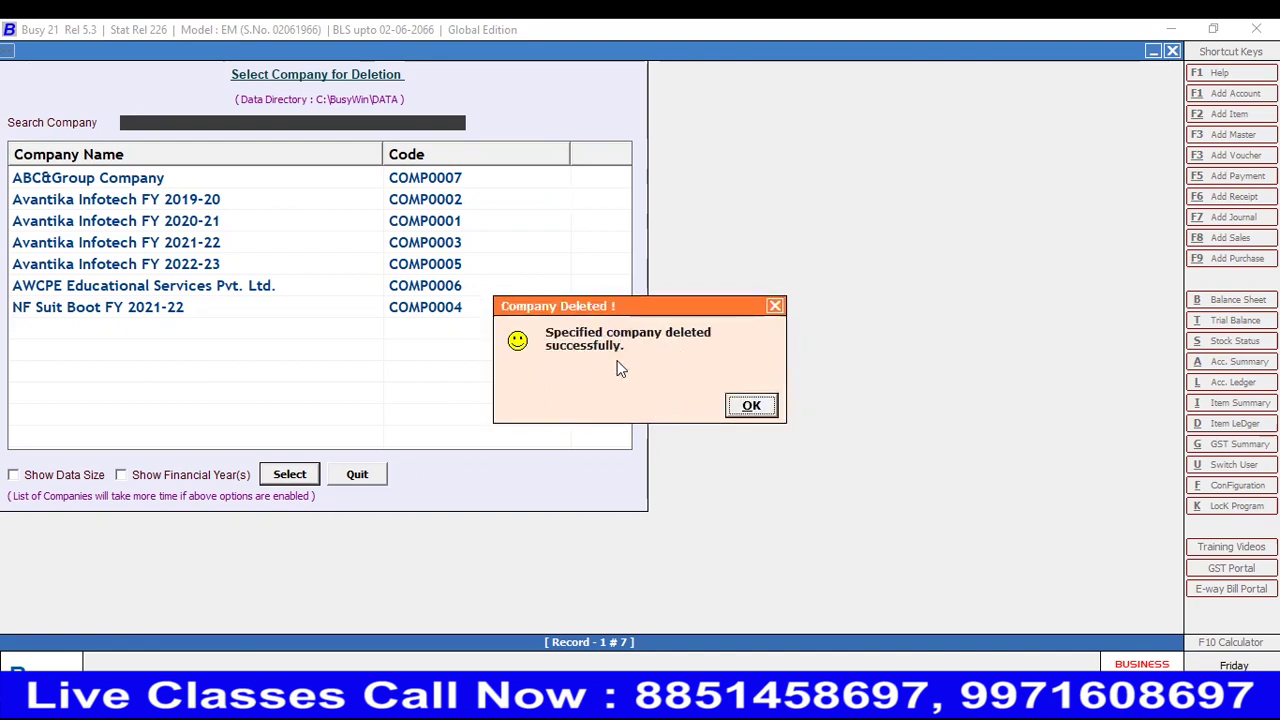
click(748, 405)
key(Up)
key(Up)
key(Up)
key(Up)
key(Up)
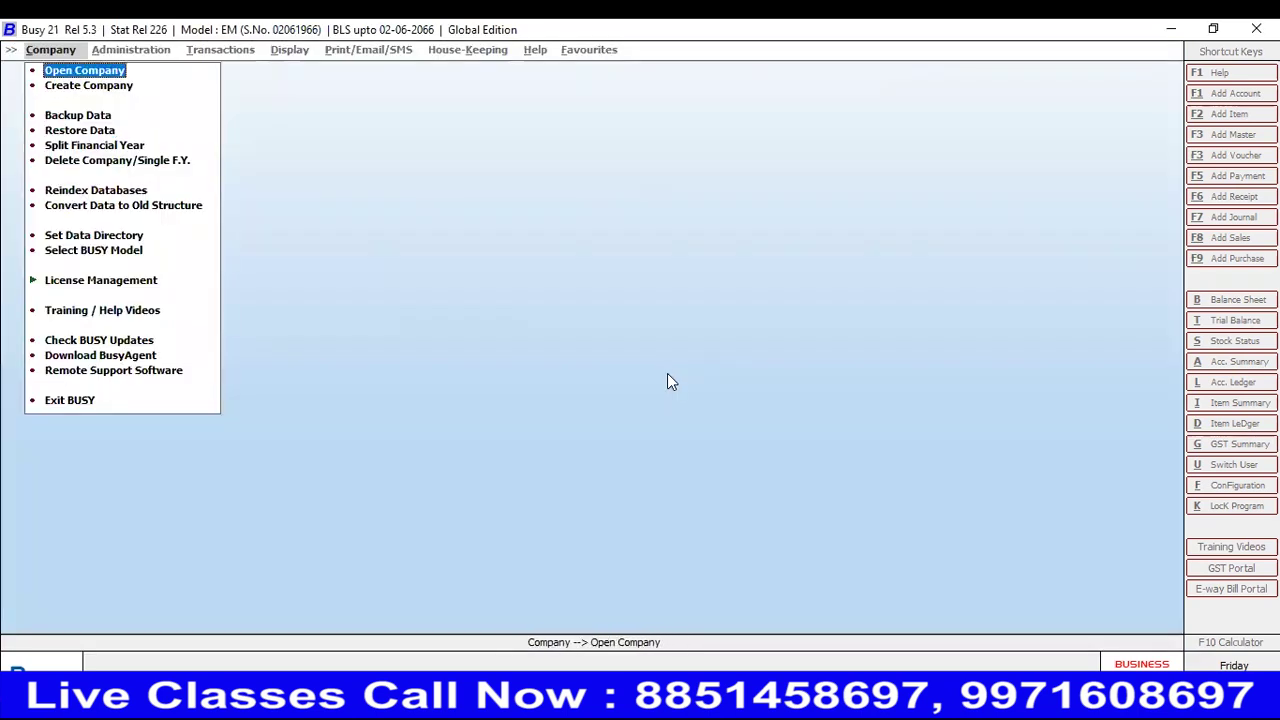
key(Return)
key(Down)
key(Down)
key(Down)
key(Down)
key(Down)
key(Up)
key(Up)
key(Up)
key(Up)
key(Up)
key(Escape)
key(Down)
key(Down)
key(Down)
key(Down)
key(Down)
key(Up)
key(Up)
key(Up)
key(Up)
key(Down)
key(Down)
key(Down)
key(Down)
key(Down)
key(Down)
key(Down)
key(Down)
key(Down)
key(Down)
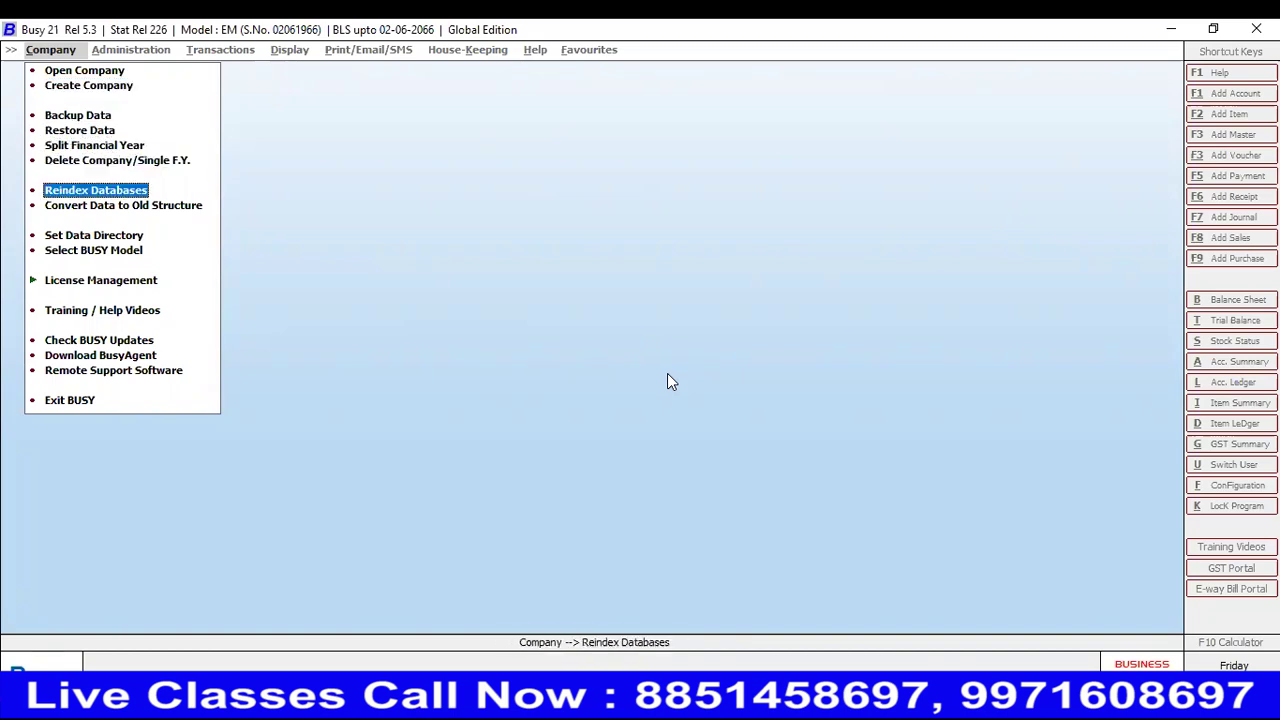
key(Down)
key(Down)
key(Down)
key(Down)
key(Up)
key(Up)
key(Up)
key(Up)
key(Up)
key(Up)
key(Up)
key(Up)
key(Up)
key(Down)
key(Down)
key(Down)
key(Down)
key(Down)
key(Down)
key(Down)
key(Up)
key(Up)
key(Up)
key(Up)
key(Up)
key(Up)
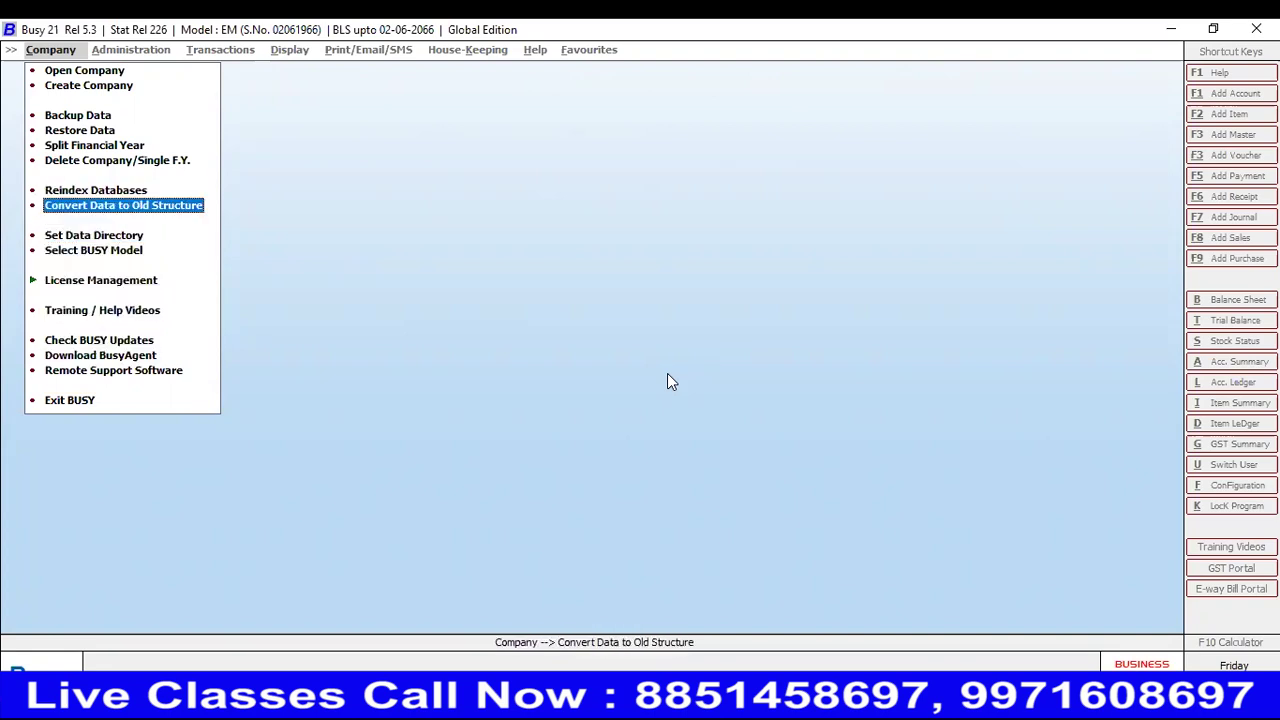
key(Down)
key(Down)
key(Up)
key(Up)
key(Up)
key(Up)
key(Down)
key(Down)
key(Up)
key(Up)
key(Up)
key(Up)
key(Up)
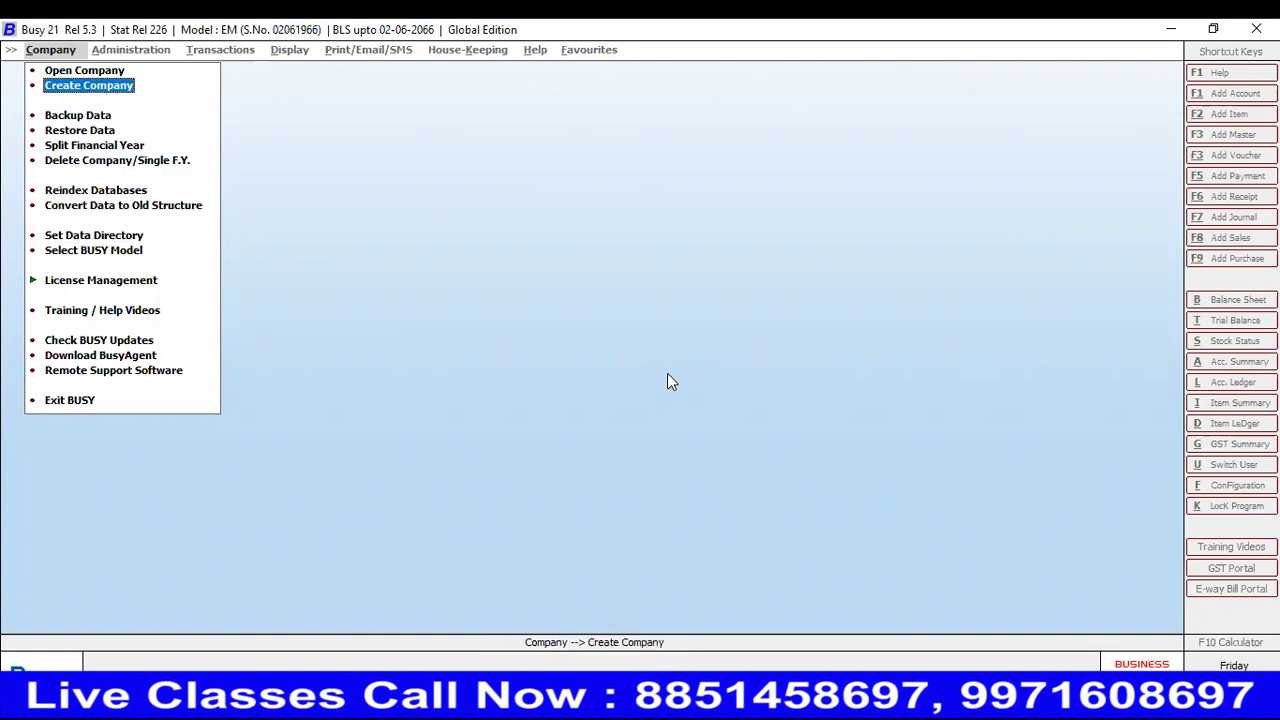
key(Up)
key(Down)
key(Down)
key(Down)
key(Down)
key(Up)
key(Up)
key(Up)
key(Up)
key(Down)
key(Down)
key(Down)
key(Down)
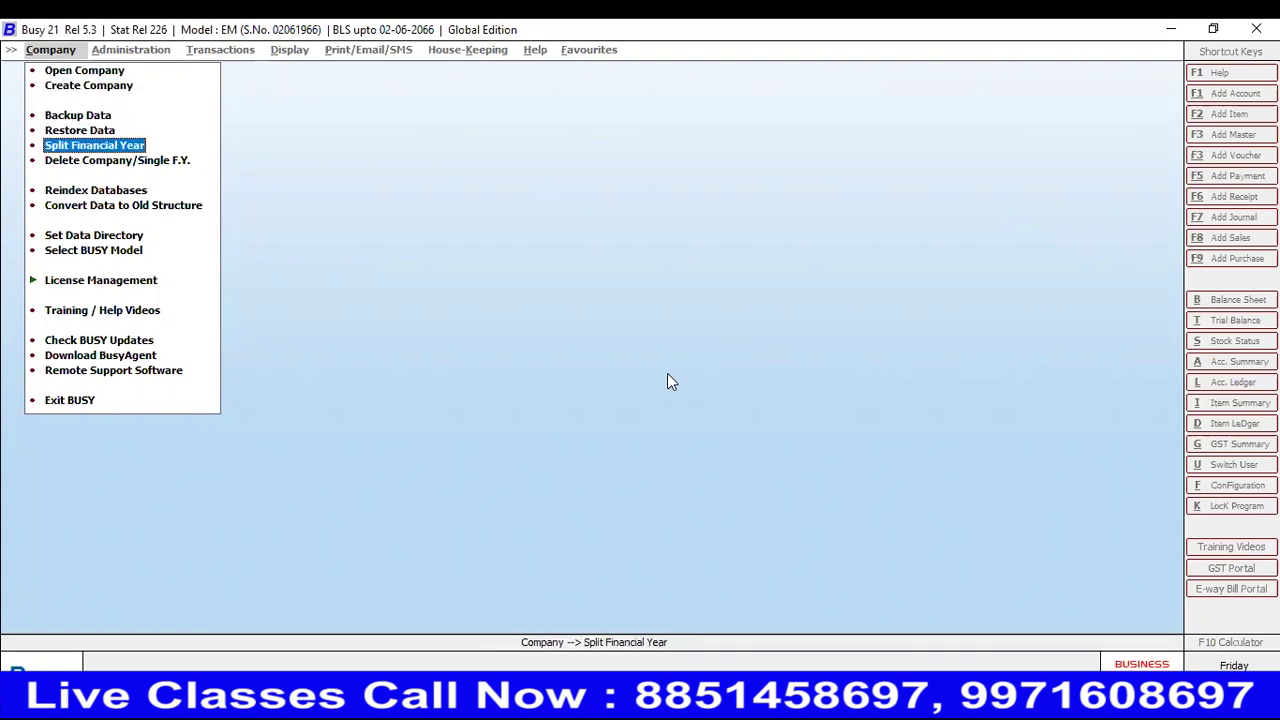
key(Down)
key(Up)
key(Up)
key(Up)
key(Up)
key(Down)
key(Down)
key(Down)
key(Up)
key(Up)
key(Up)
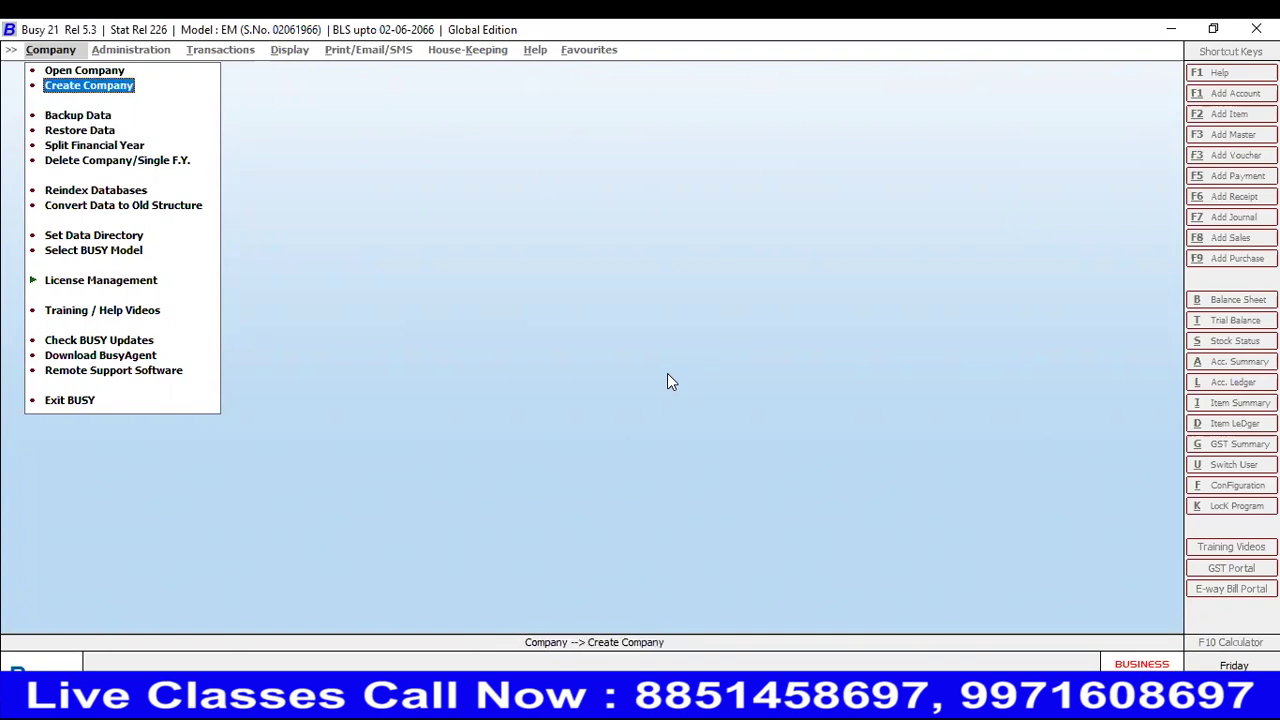
key(Up)
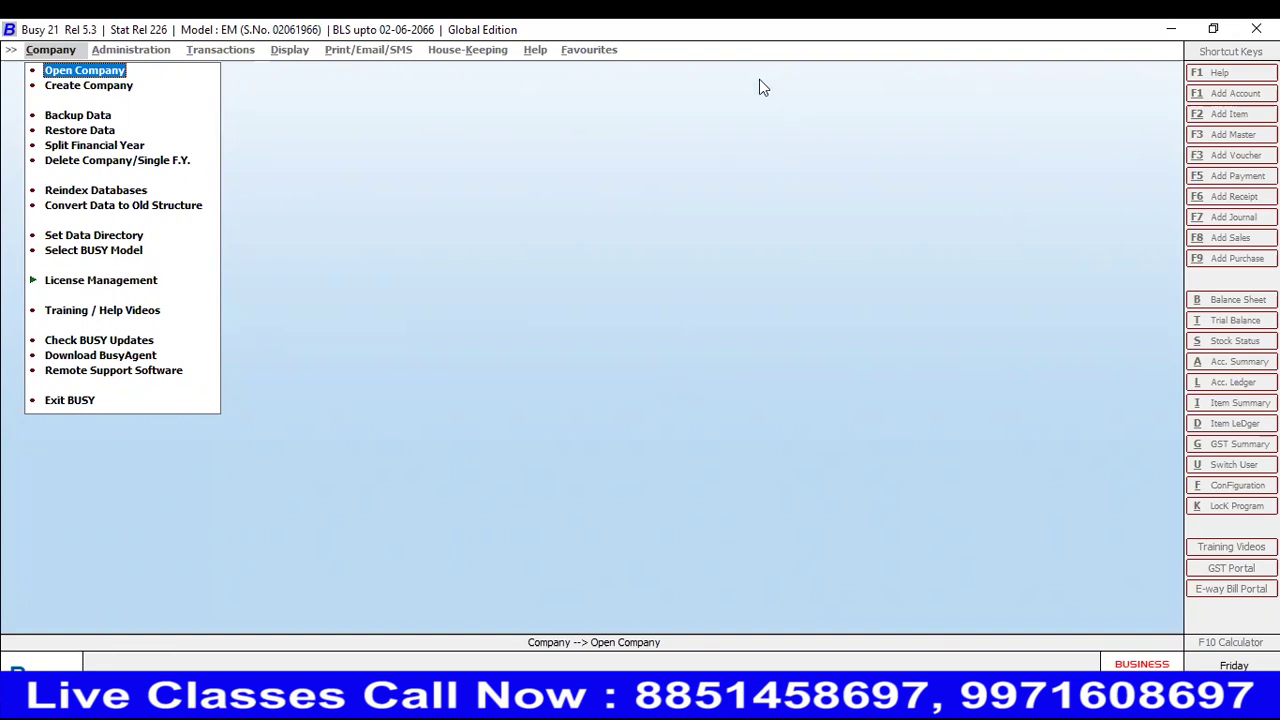
key(Return)
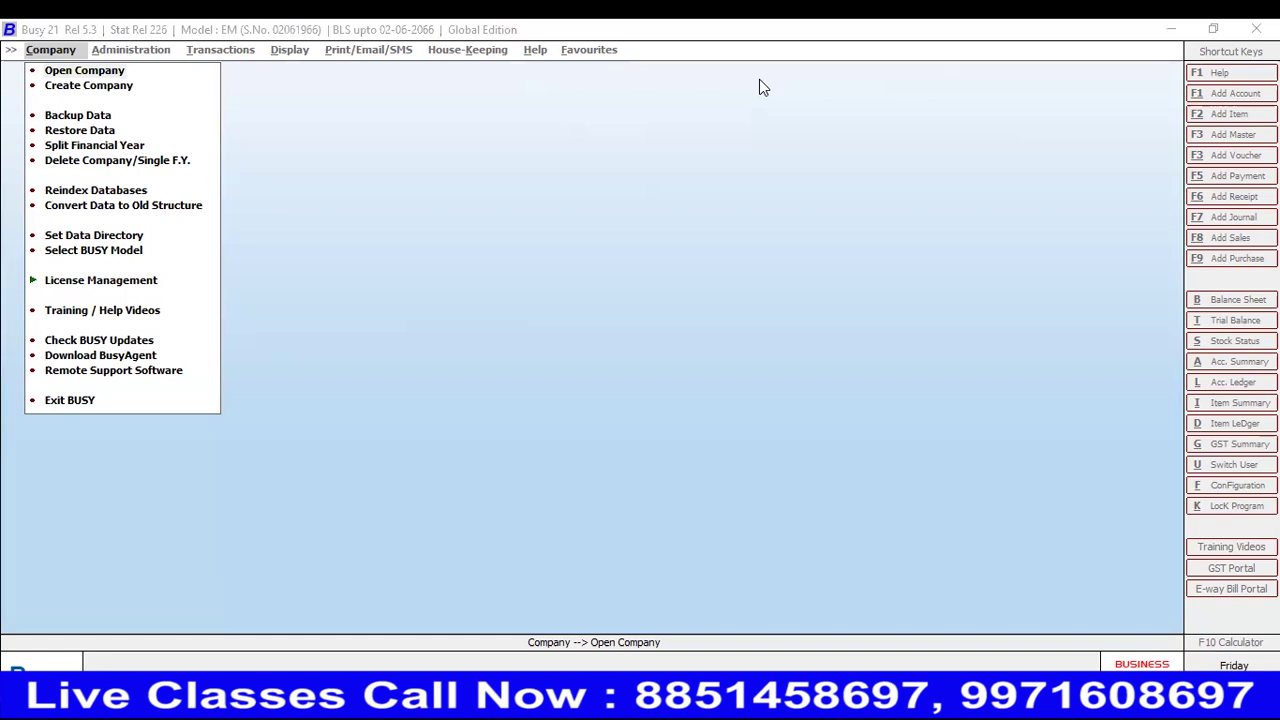